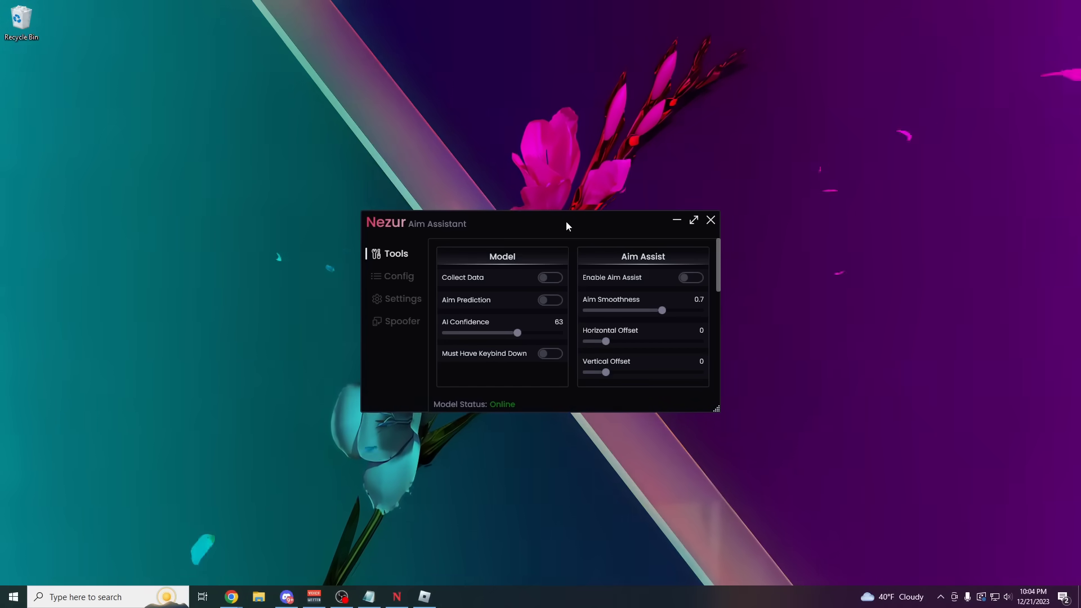
Move the Nezur window aside and look over the Nezur Executor download page
drag(571, 224, 903, 208)
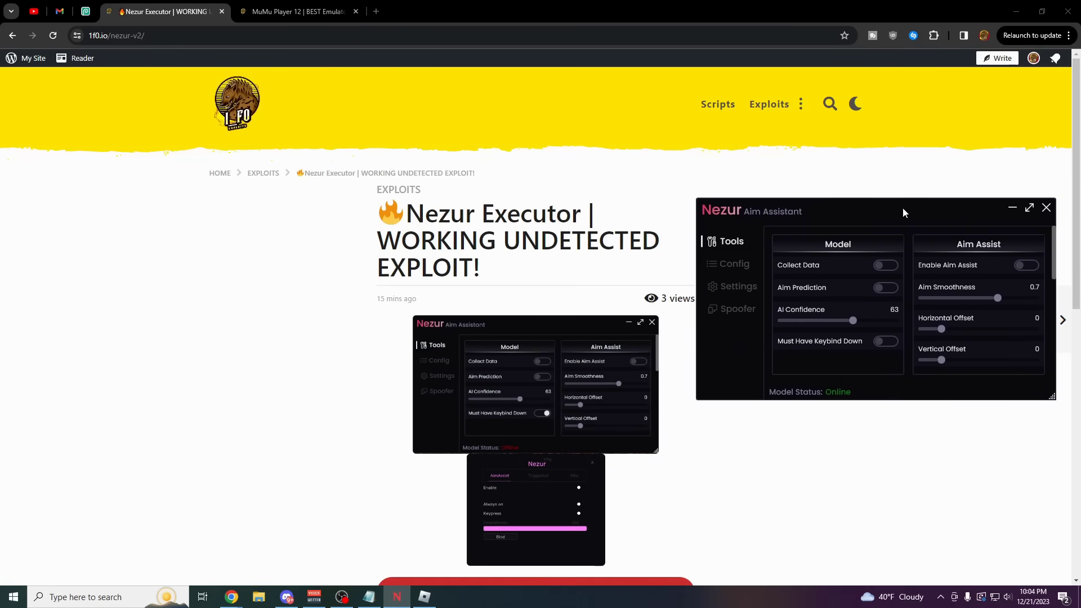
scroll(560, 454, down, 2)
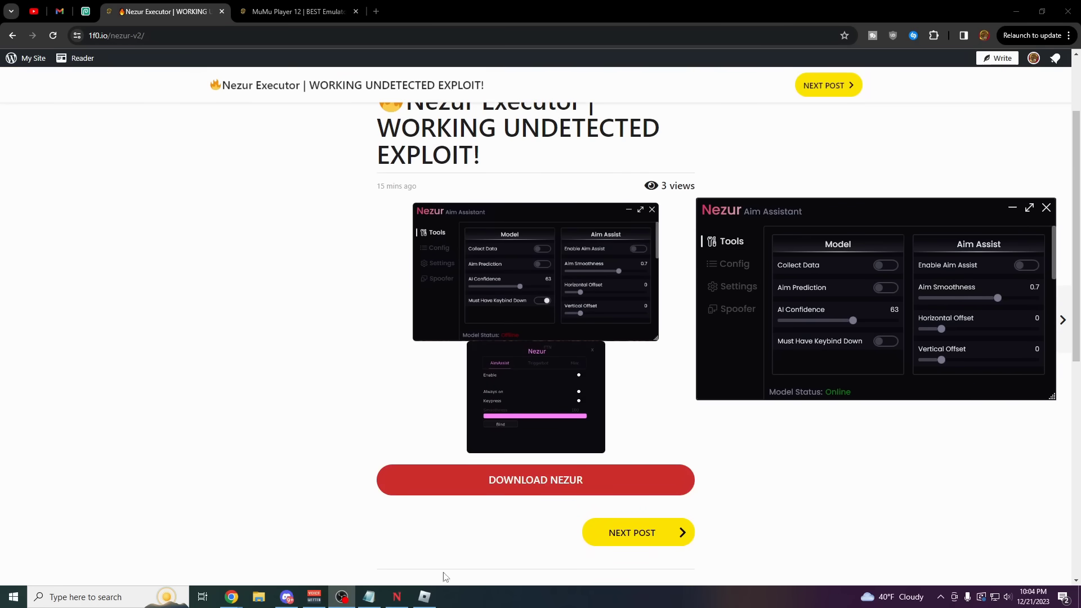
Switch to Roblox, enable the FOV circle in Nezur's settings and return to its tools page
click(425, 596)
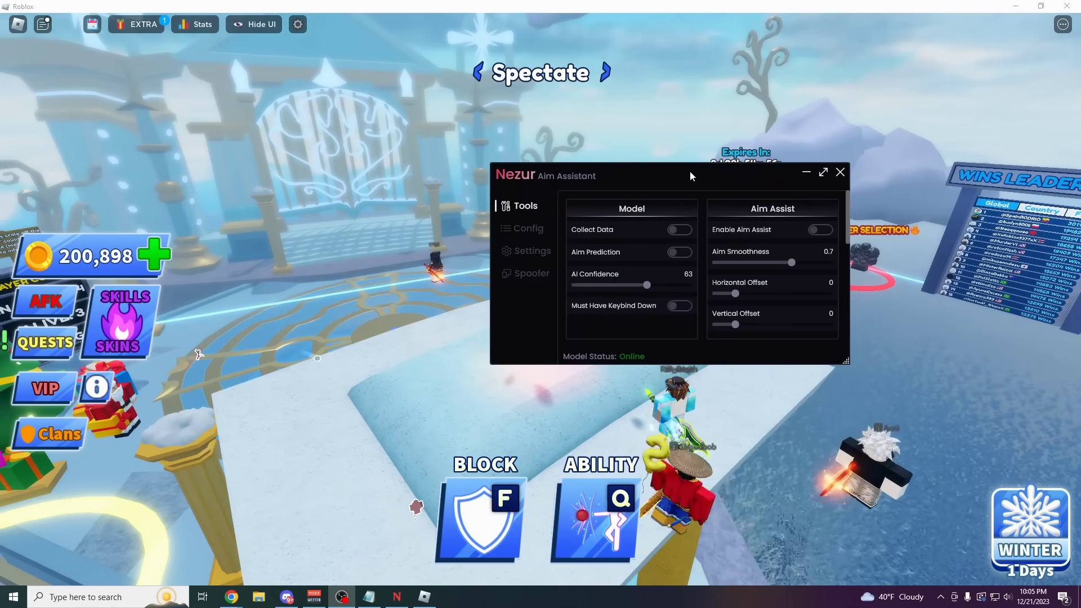
drag(691, 172, 717, 201)
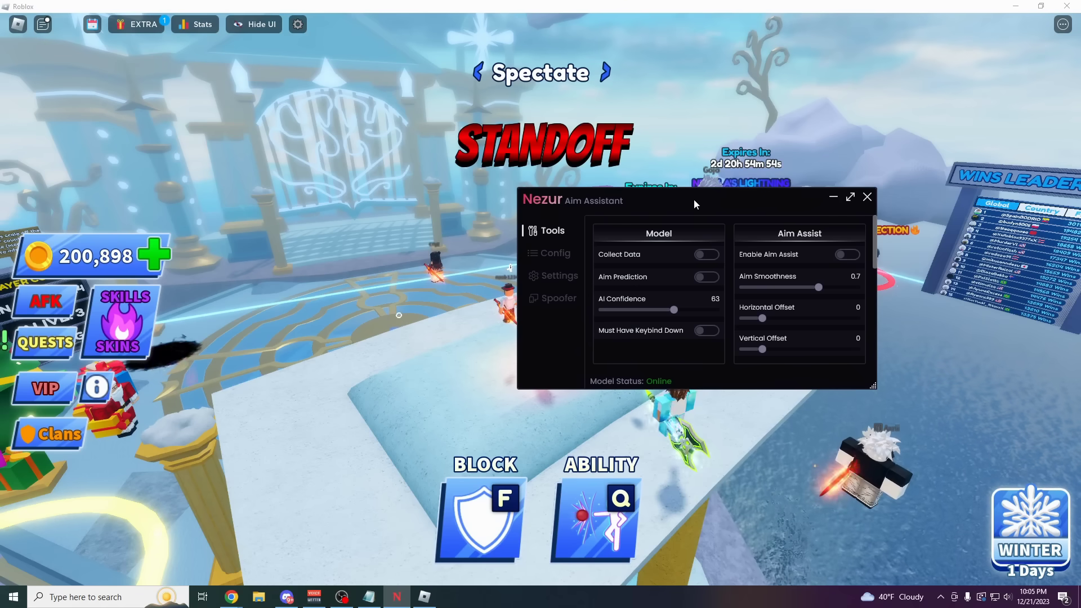
click(558, 275)
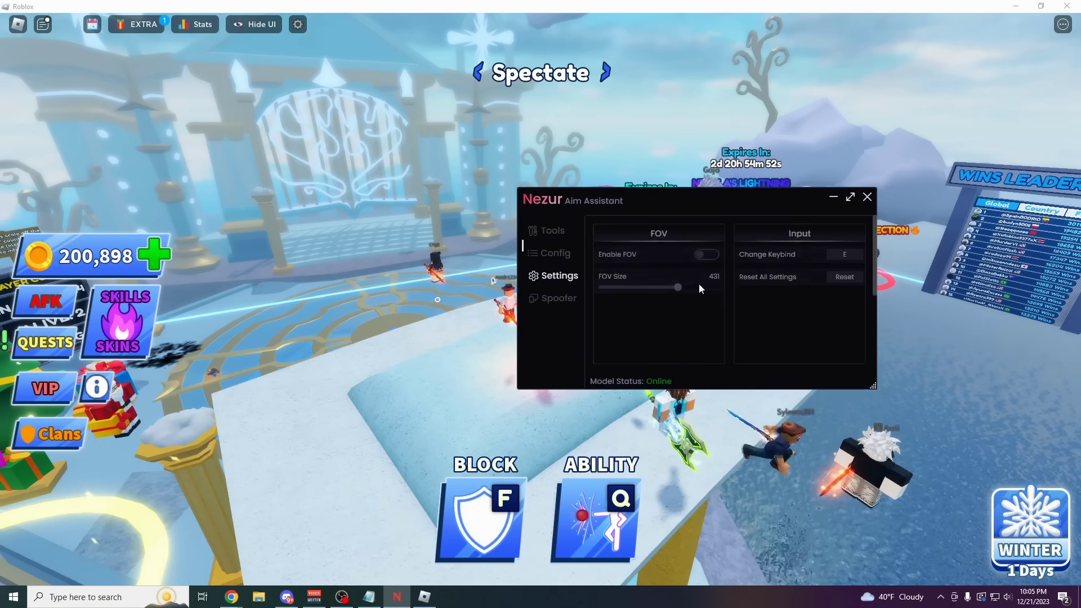
click(706, 254)
click(549, 230)
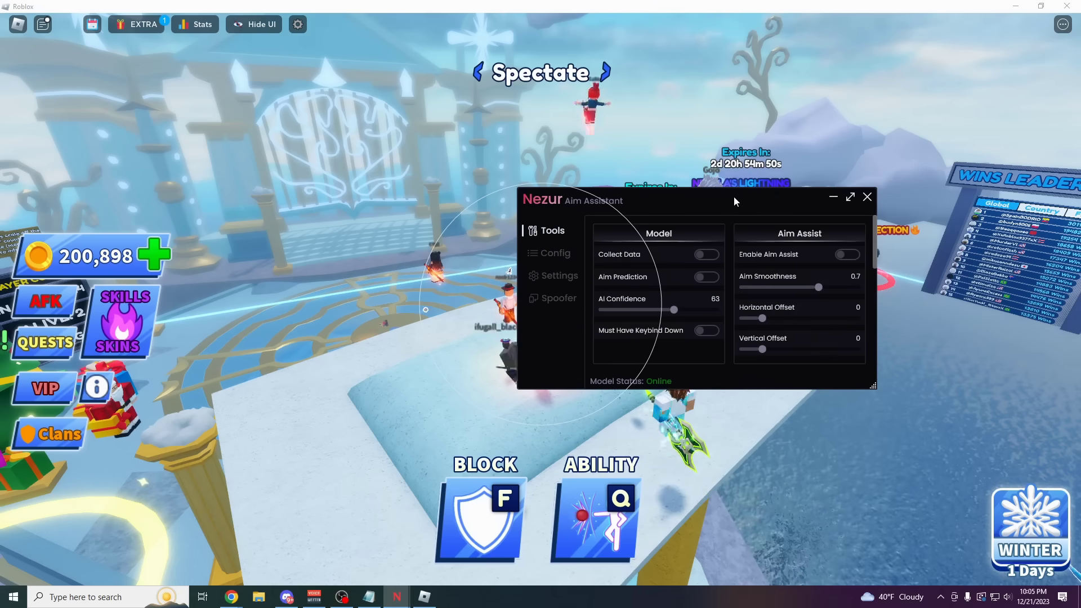
drag(765, 198, 830, 234)
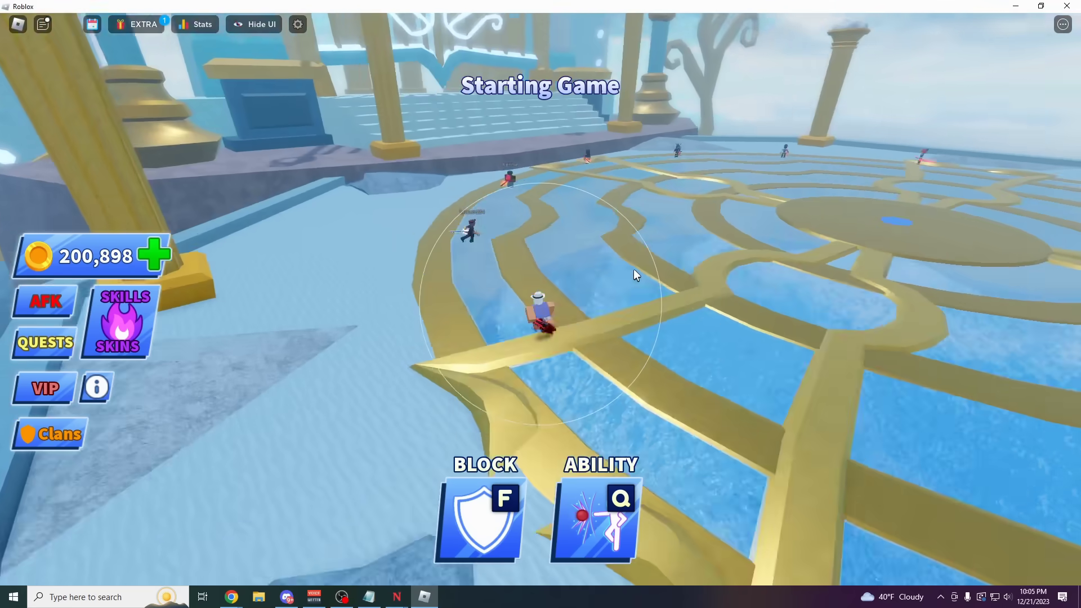
Move the character around the circular arena in the Roblox match
key(s)
key(d)
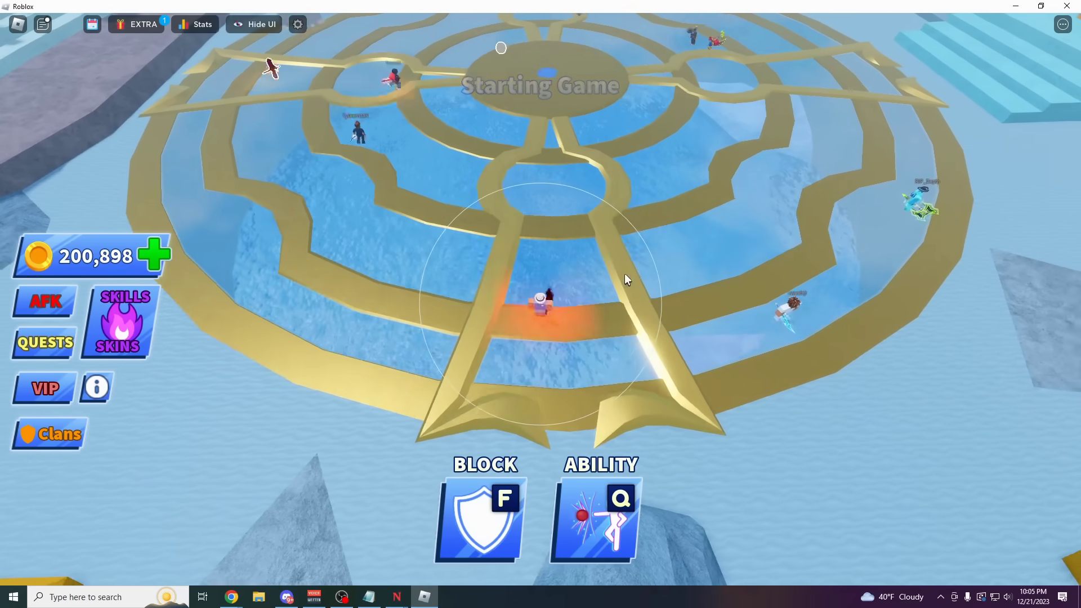
key(a)
key(w)
key(a)
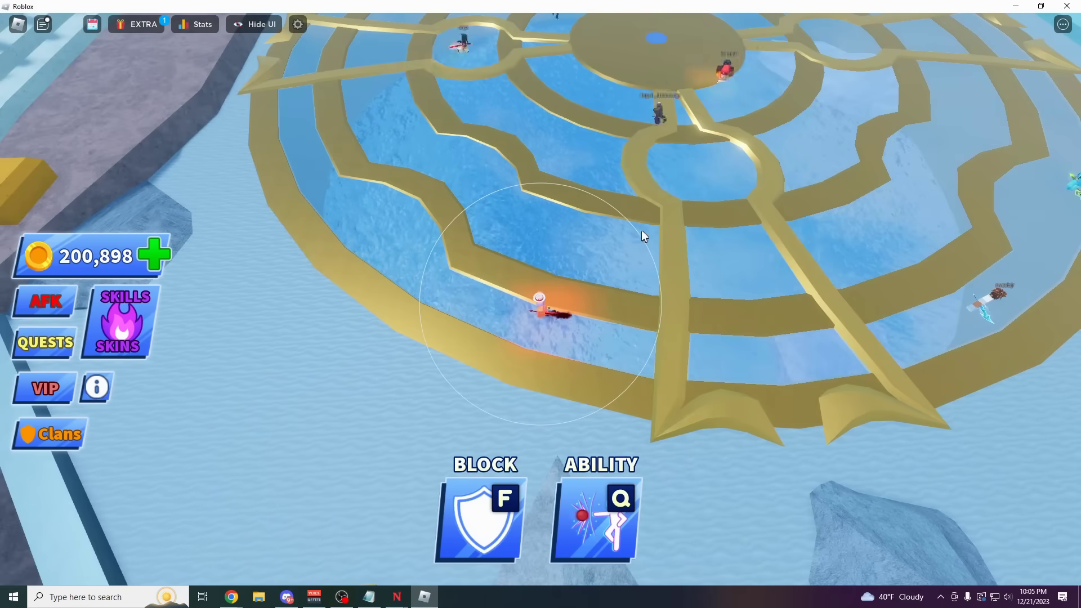
scroll(564, 316, up, 1)
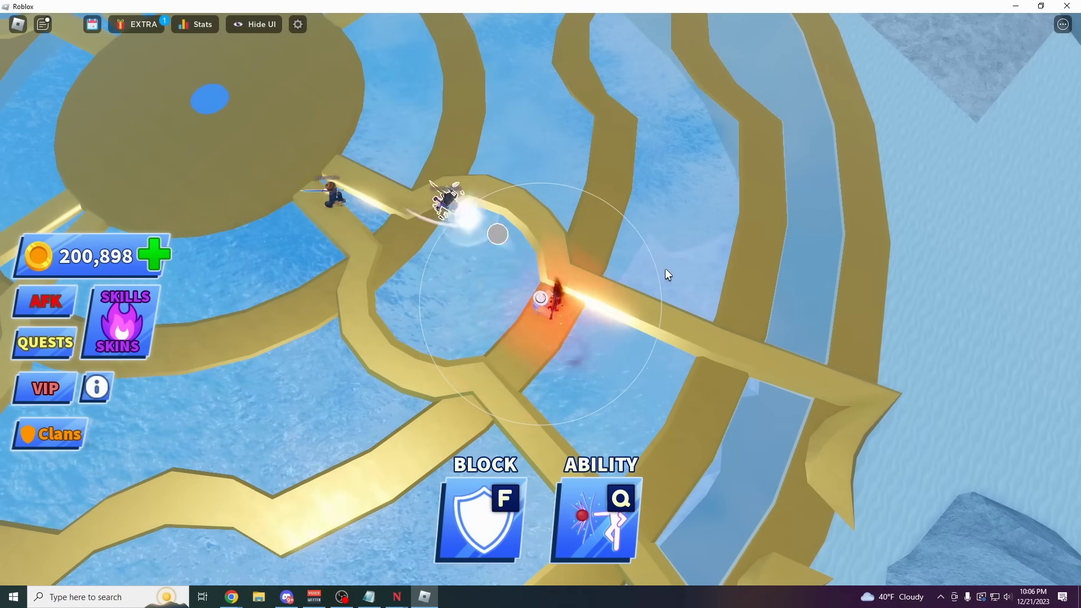
key(d)
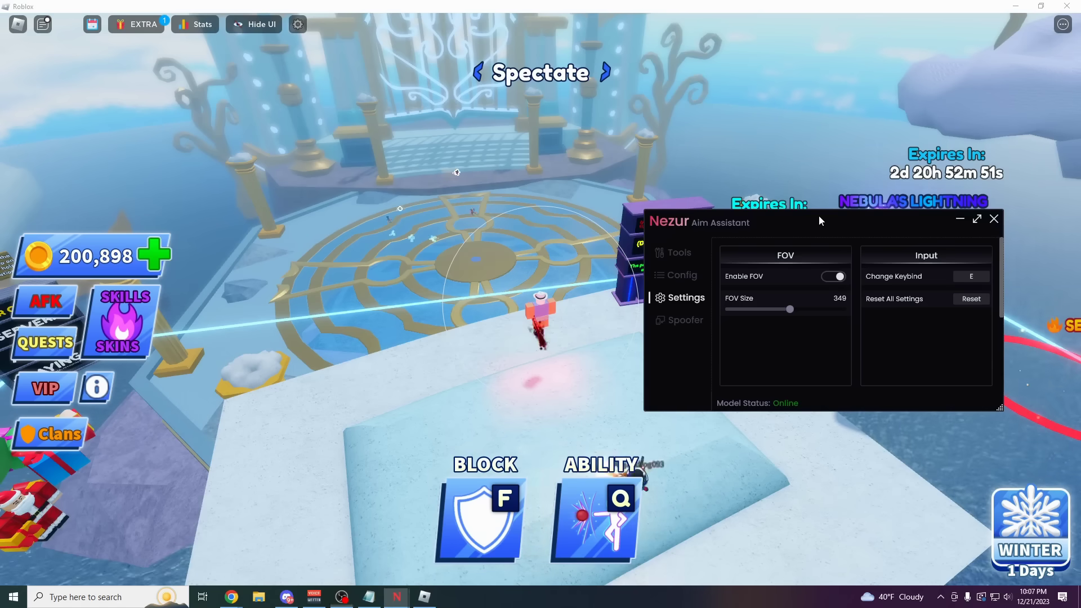
Review Nezur's FOV and input settings and its Model and Aim Assist options
click(704, 296)
click(679, 252)
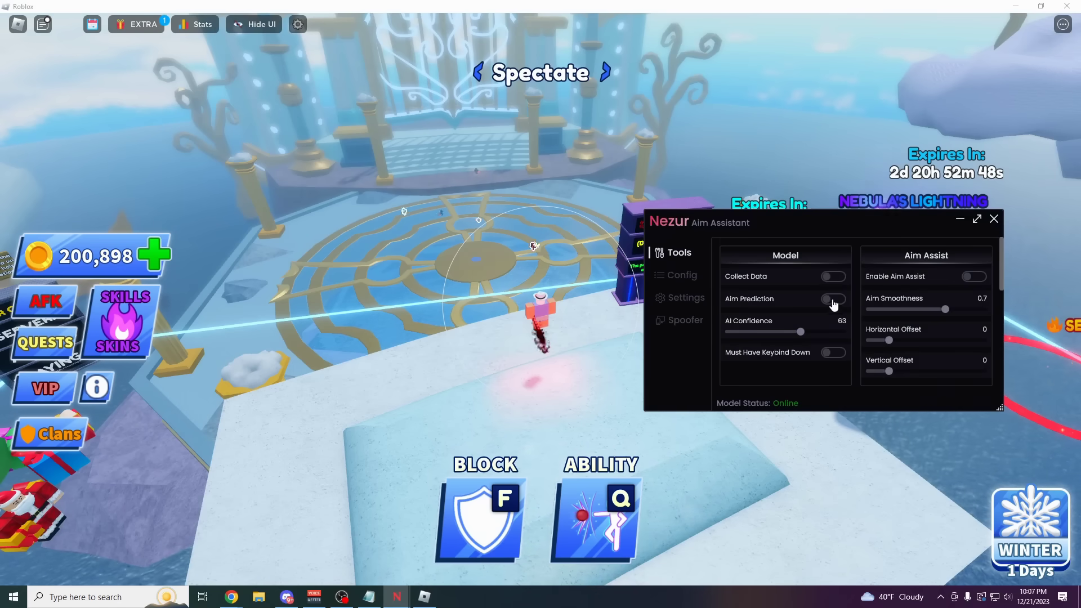
scroll(829, 300, down, 3)
scroll(805, 329, down, 1)
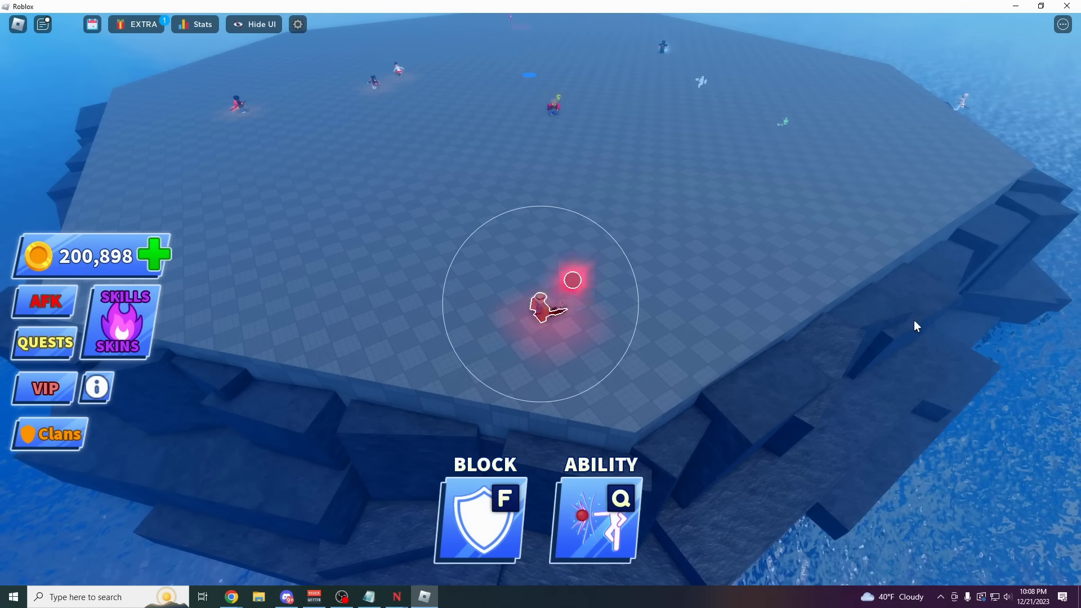
Block the incoming balls repeatedly while standing near the edge of the platform
key(f)
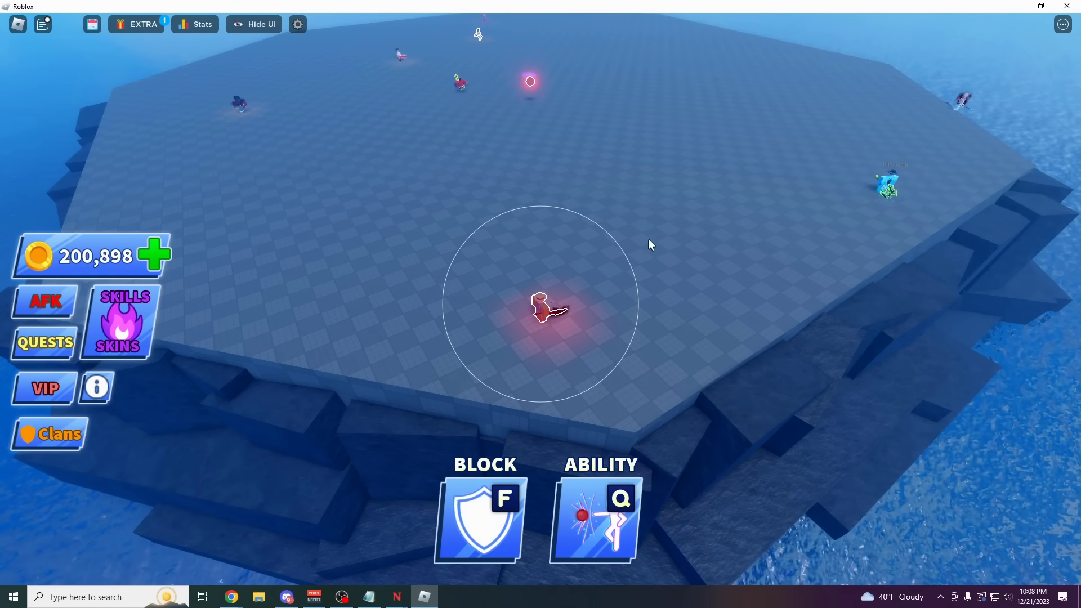
drag(759, 289, 757, 299)
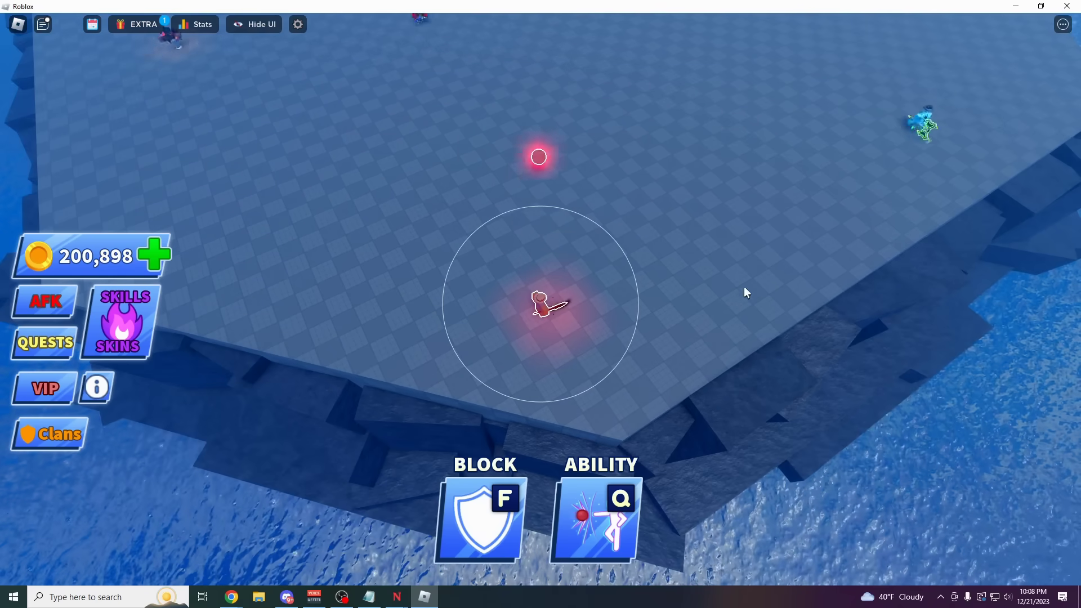
key(f)
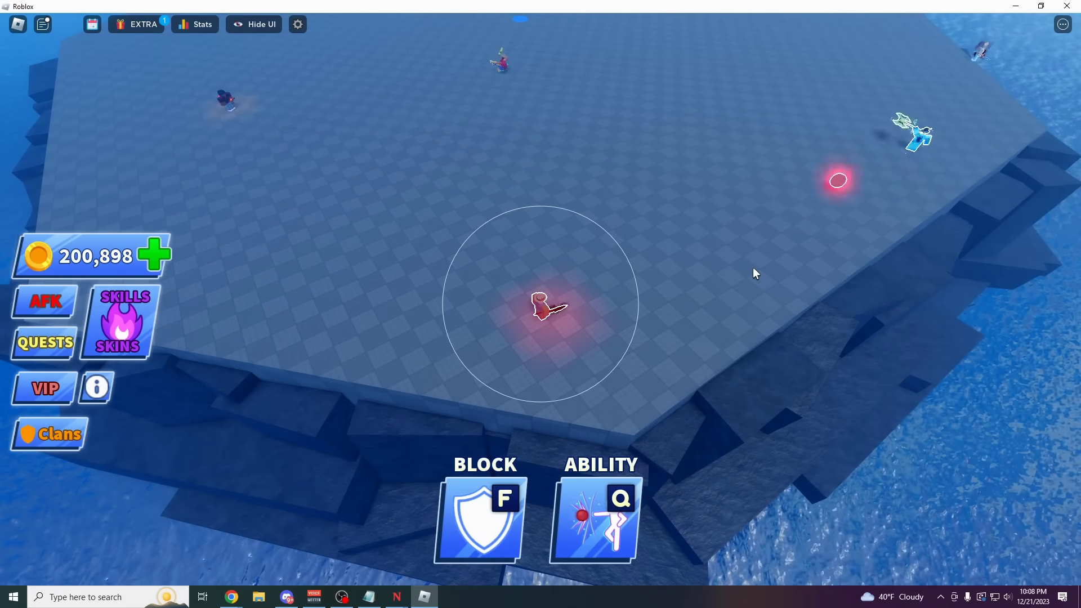
key(f)
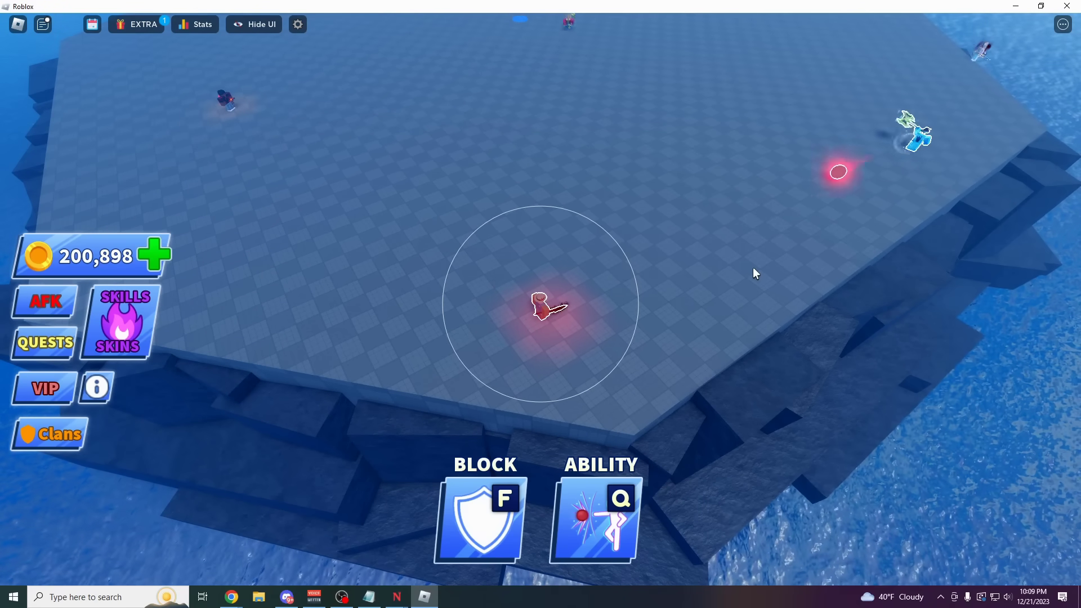
click(754, 269)
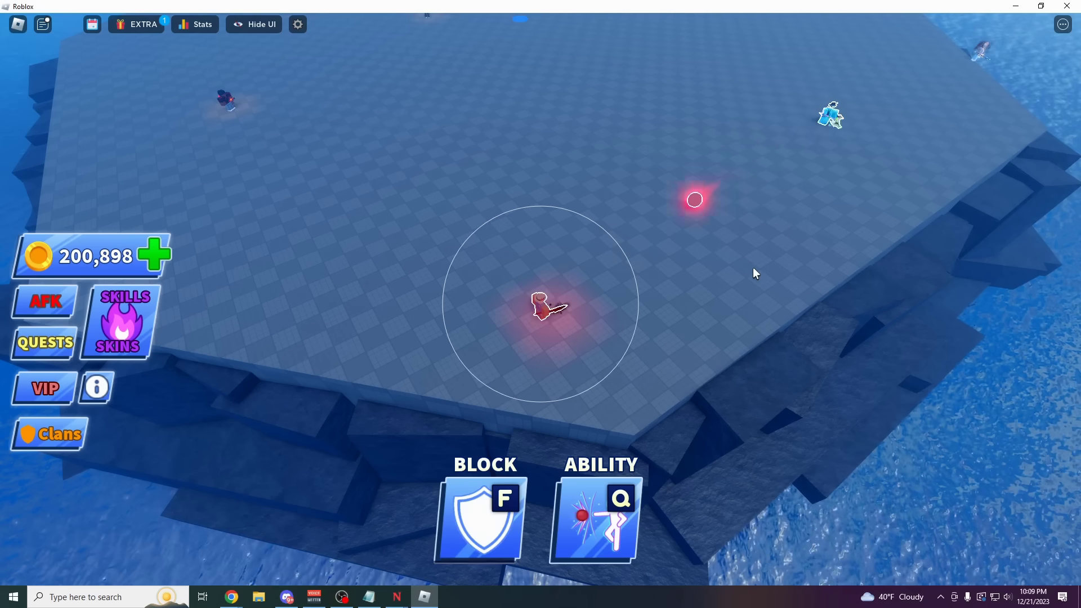
click(753, 269)
click(753, 268)
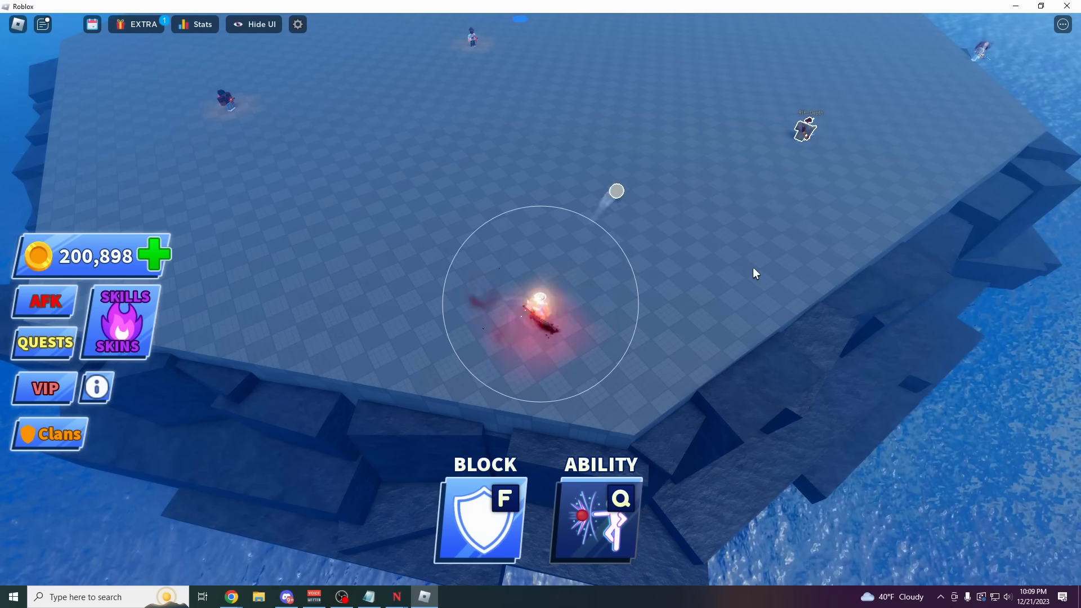
click(754, 268)
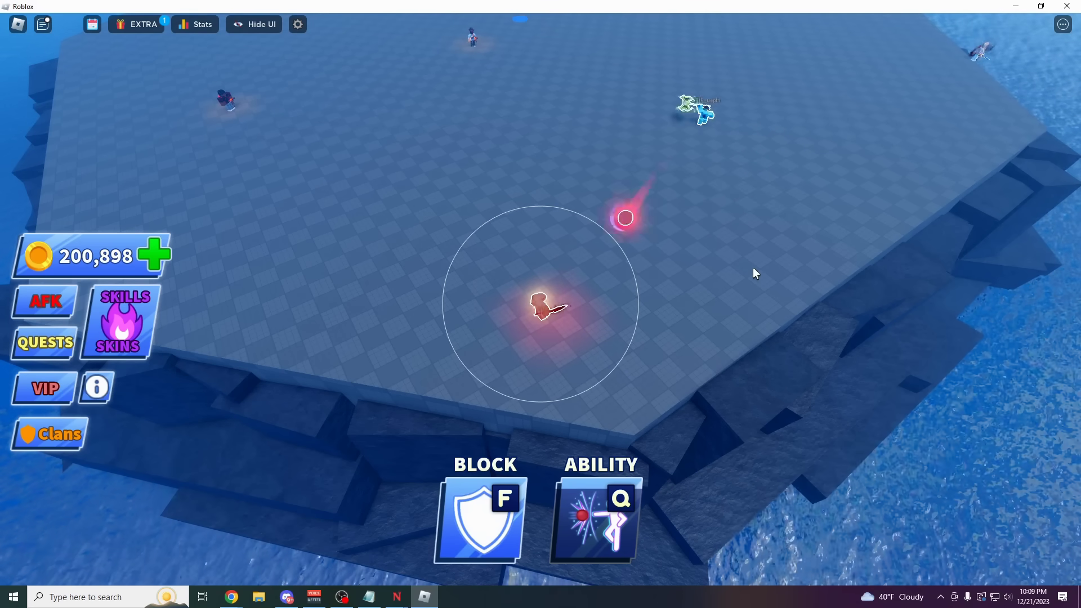
click(753, 268)
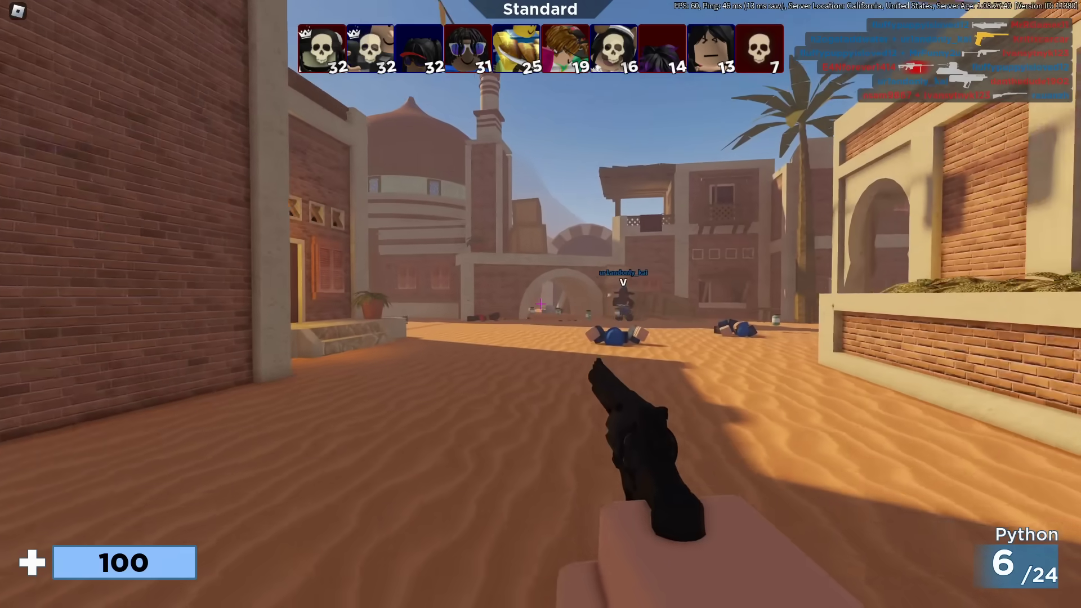
Advance through the desert map in the Roblox shooter and fire at the enemies along the way
key(w)
click(541, 304)
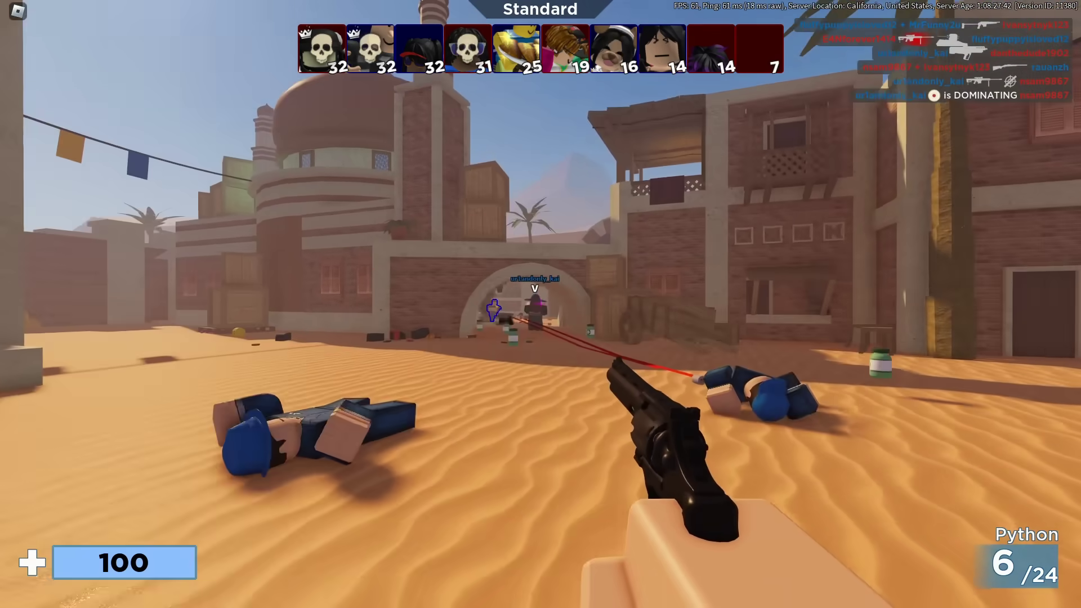
key(w)
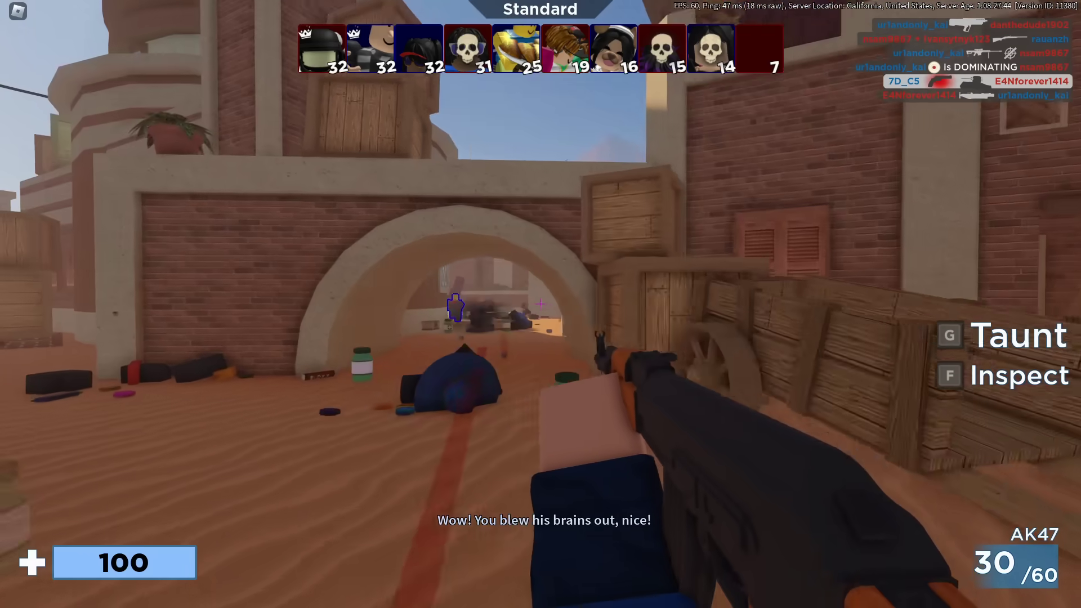
click(540, 304)
key(w)
click(541, 304)
click(540, 304)
click(541, 304)
click(540, 304)
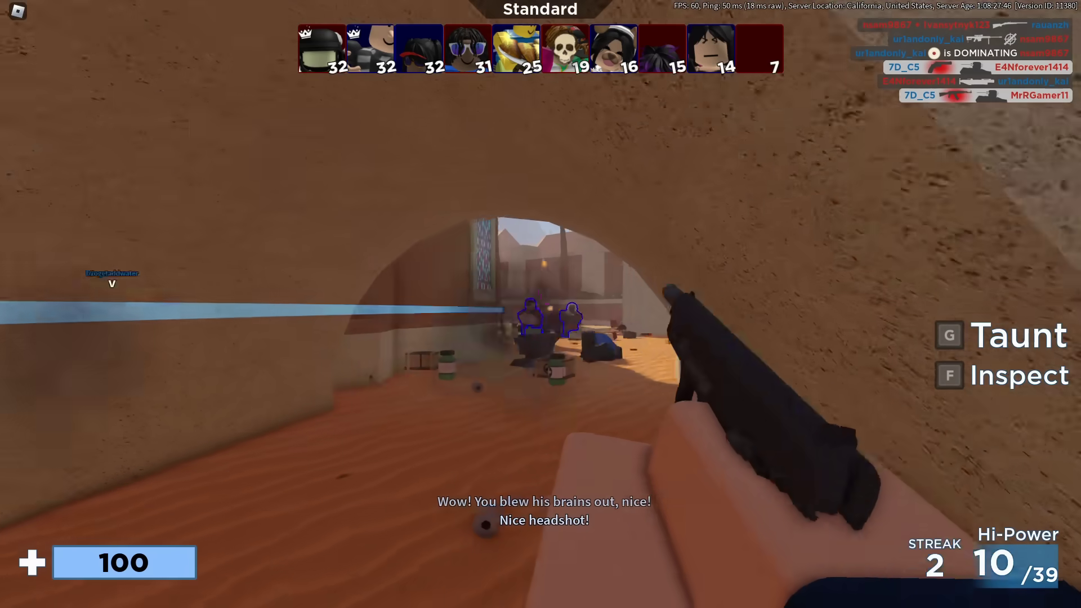
click(540, 304)
click(540, 304)
click(540, 304)
key(w)
click(541, 304)
click(540, 304)
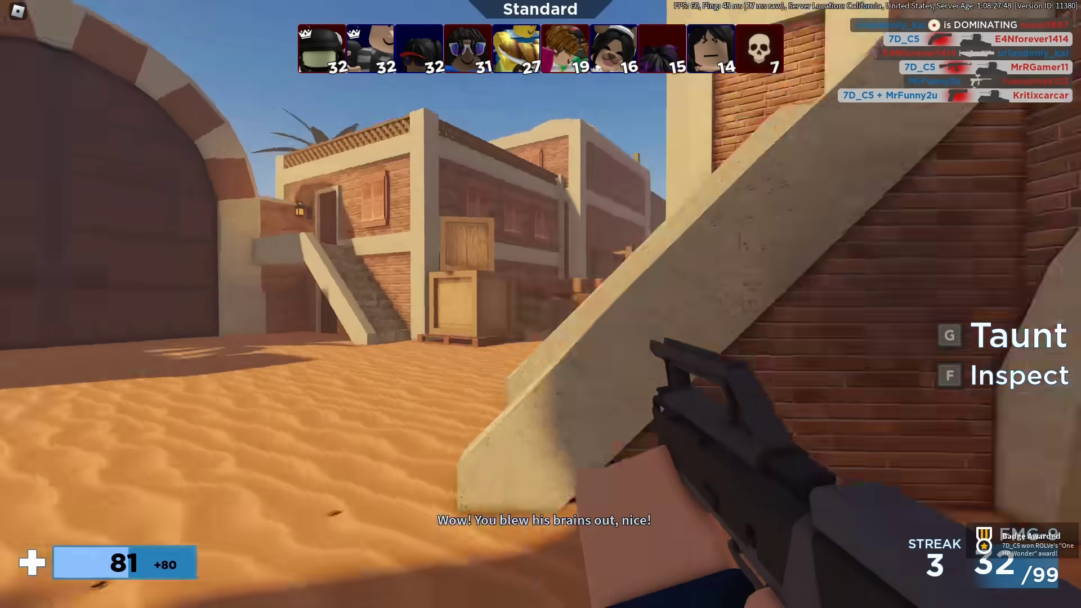
click(541, 304)
key(s)
key(w)
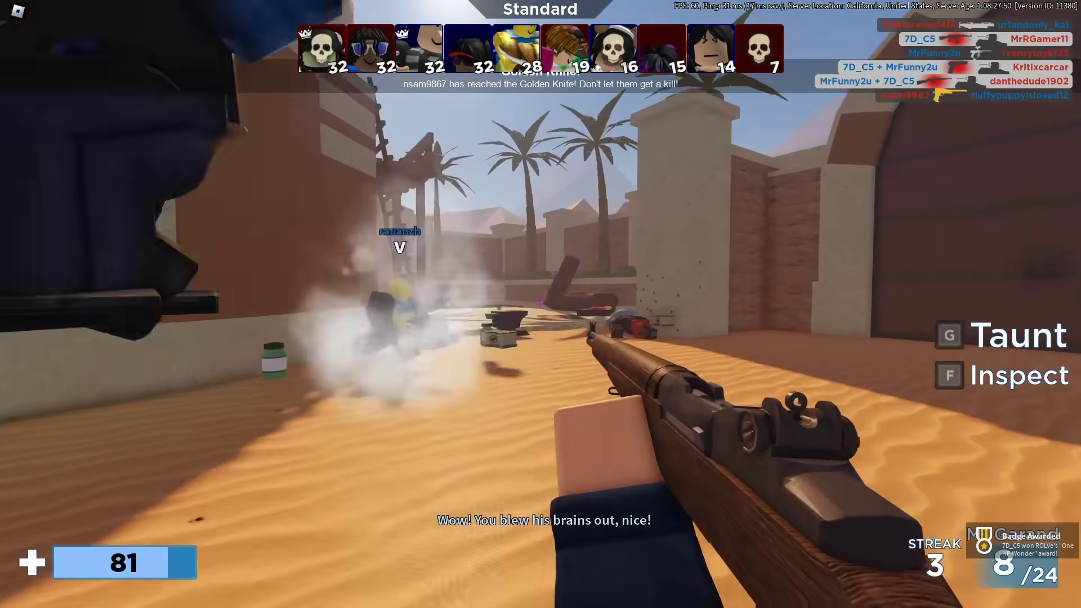
key(w)
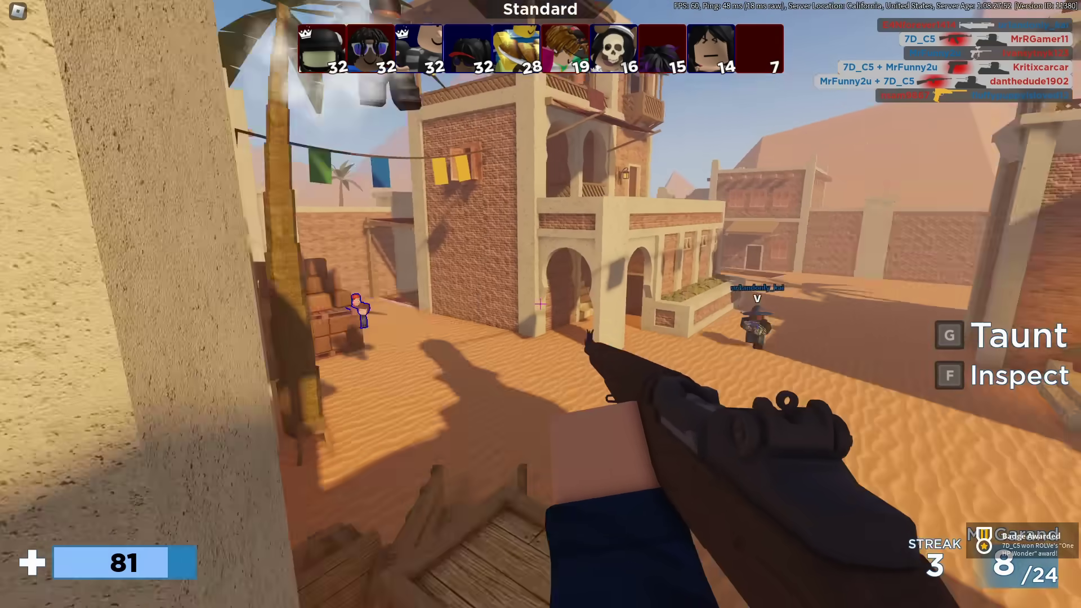
click(541, 304)
key(w)
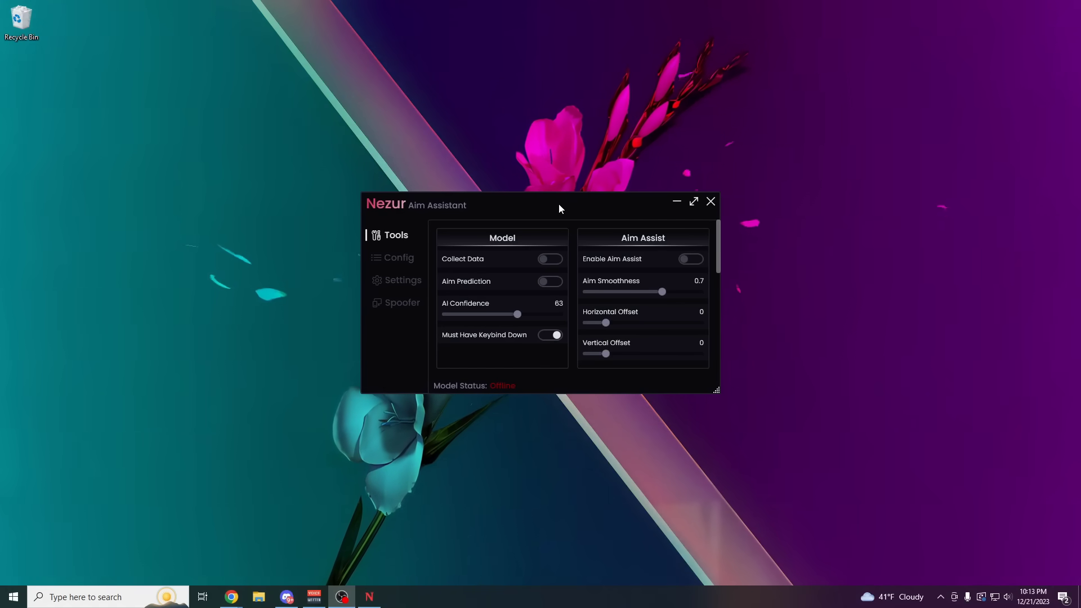
Close the Nezur Aim Assistant and launch MuMu Player 12 from the desktop
drag(532, 193, 575, 197)
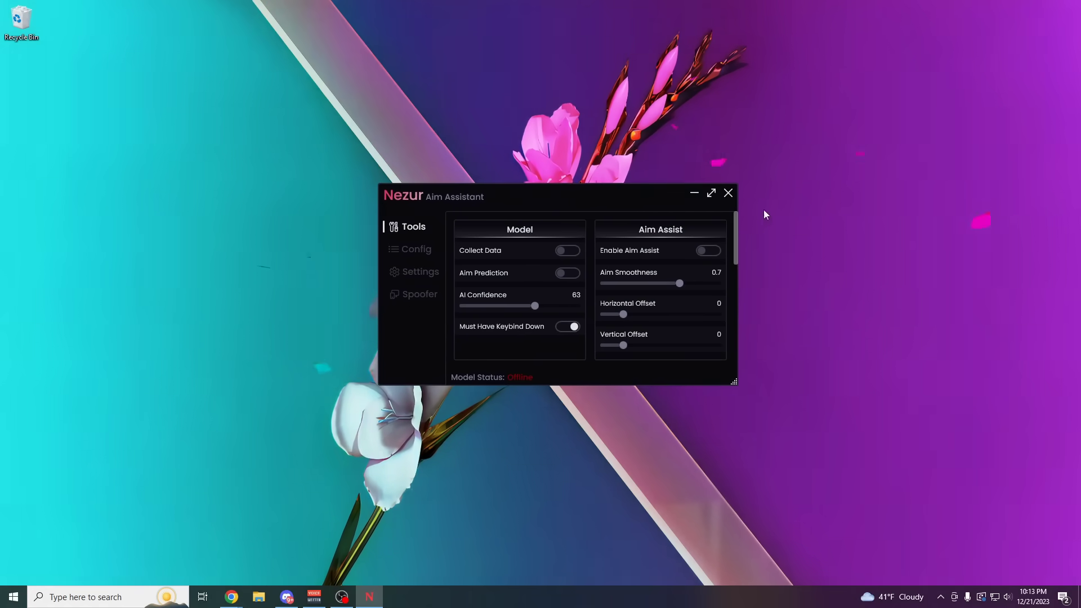
click(728, 194)
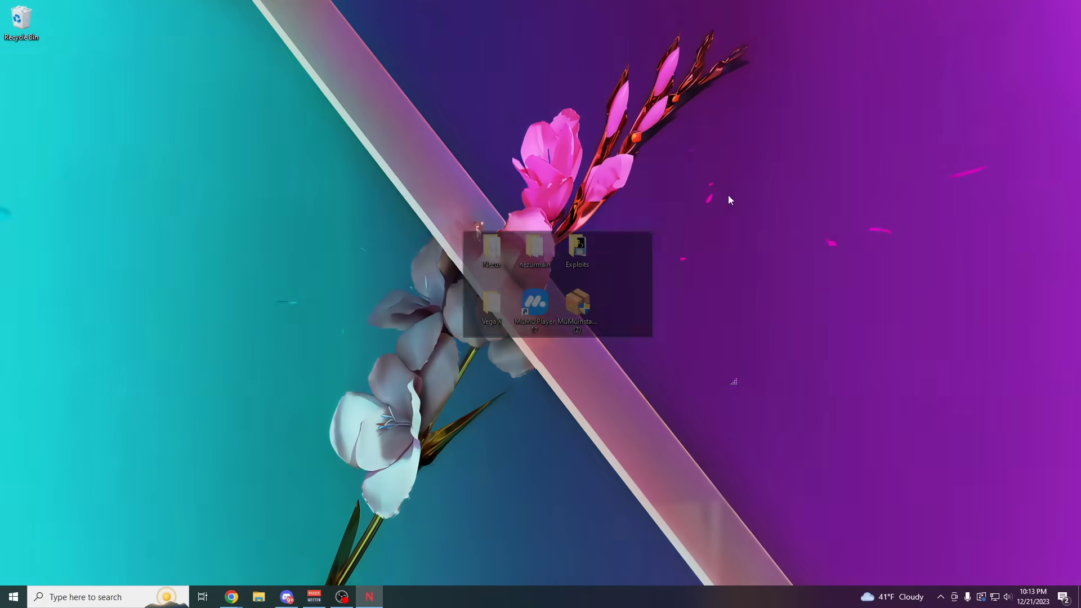
double_click(537, 315)
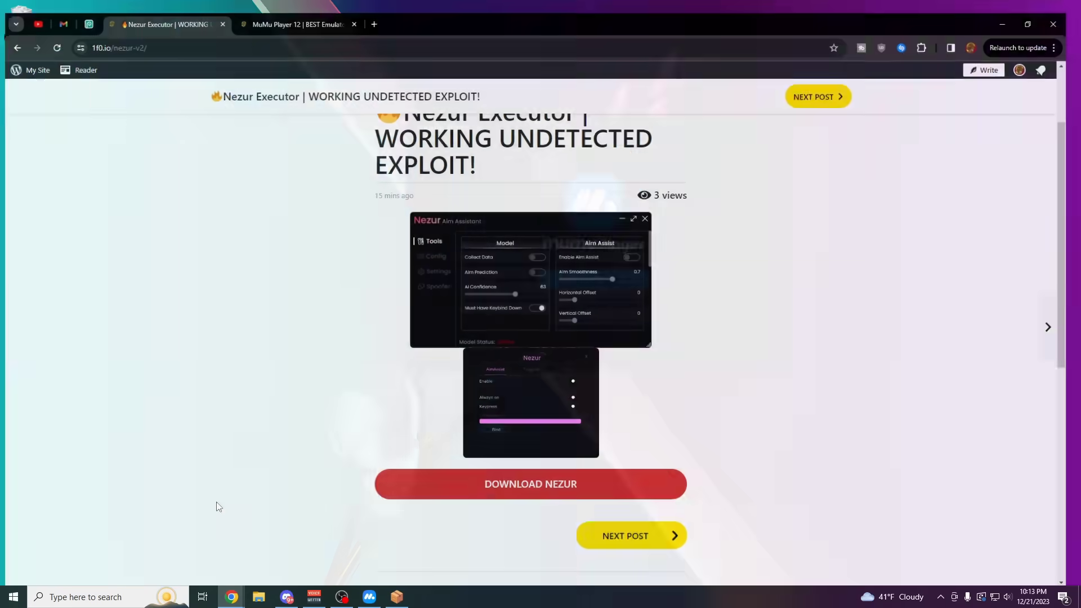
Look over the MuMu Player 12 download page in the browser, minimize the browser and reposition the emulator window
click(323, 6)
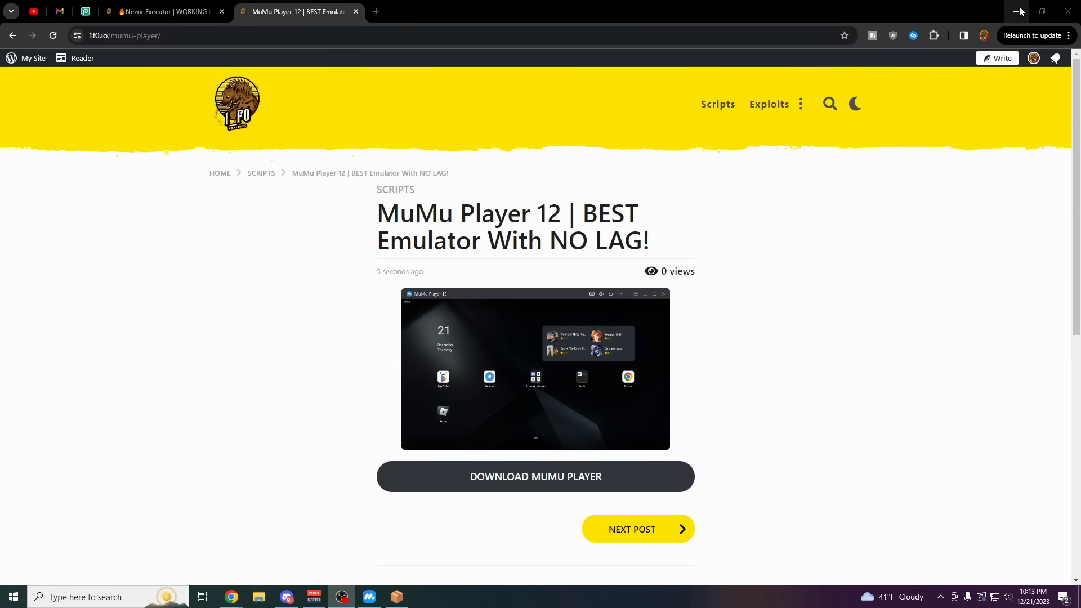
scroll(649, 332, down, 2)
scroll(698, 332, up, 2)
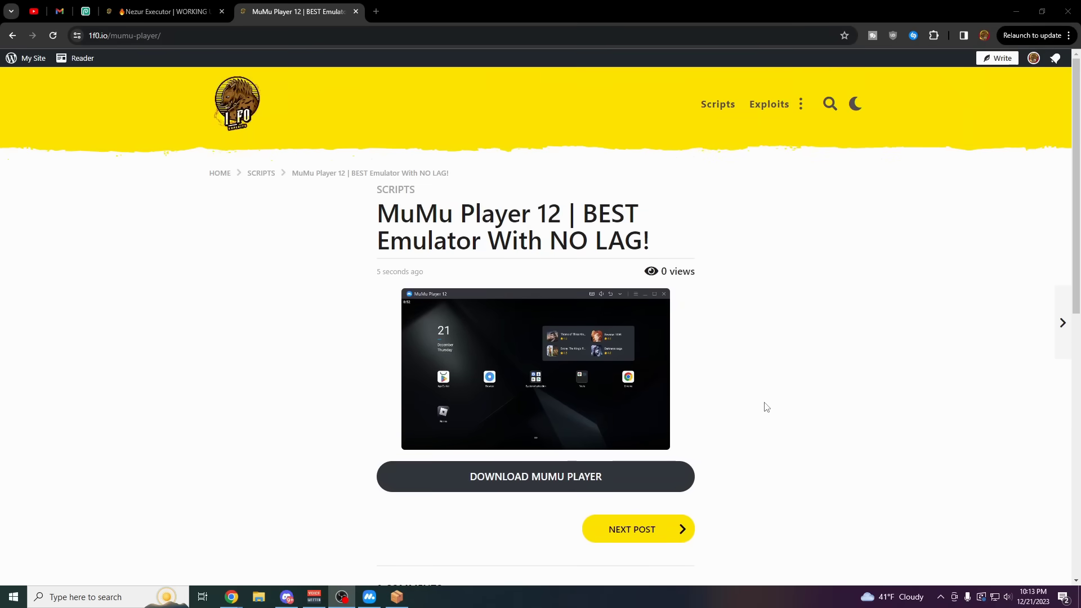
click(1017, 9)
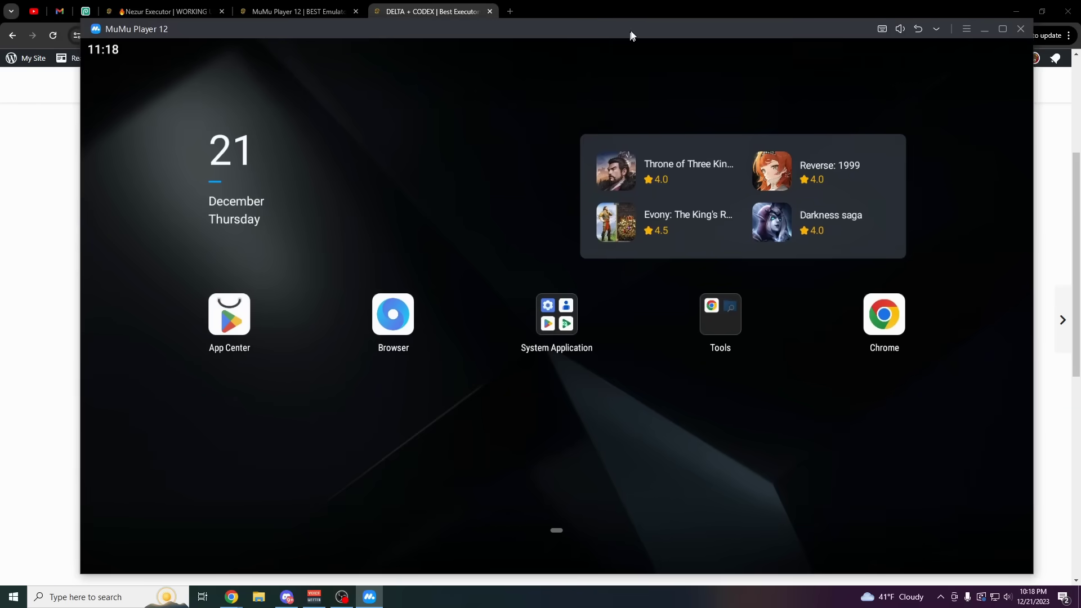
drag(630, 35, 604, 38)
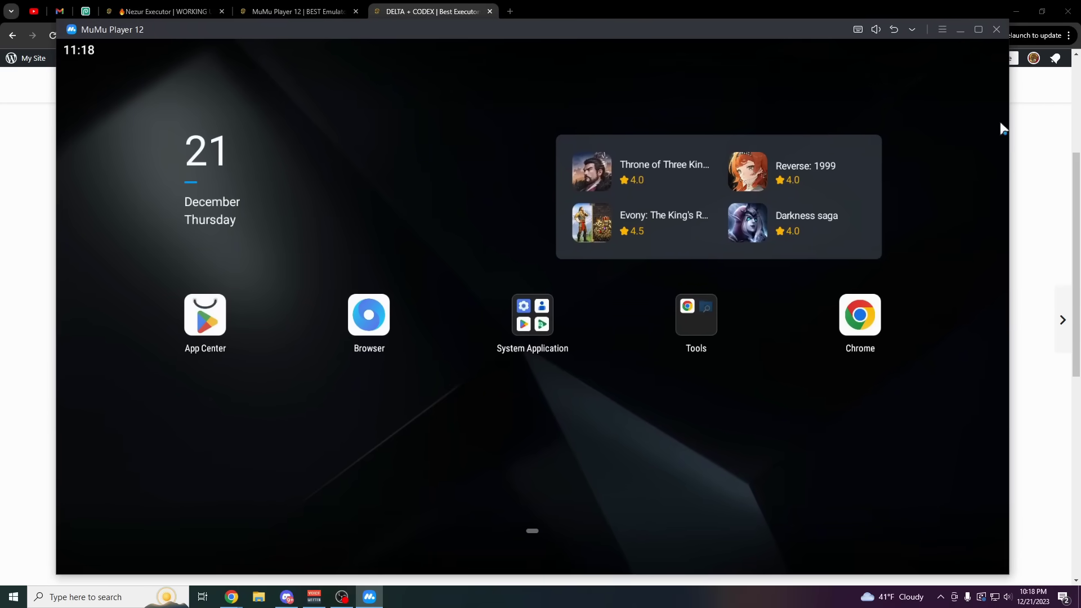
Bring the DELTA + CODEX executors page forward in the browser and look over the Delta and Codex download options
click(1034, 237)
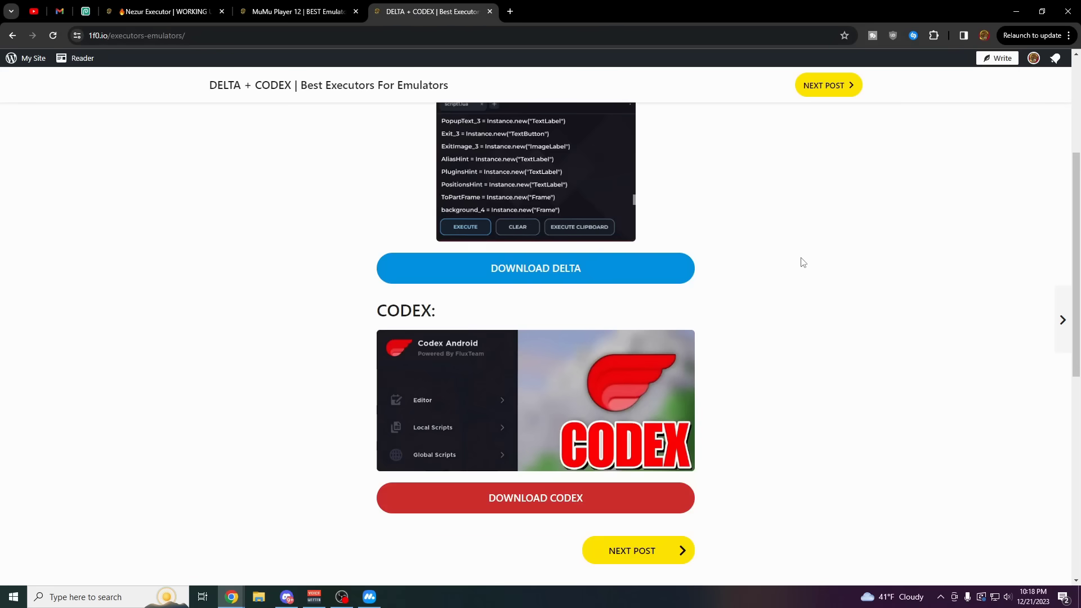
scroll(811, 292, up, 4)
scroll(726, 316, down, 3)
scroll(776, 367, up, 1)
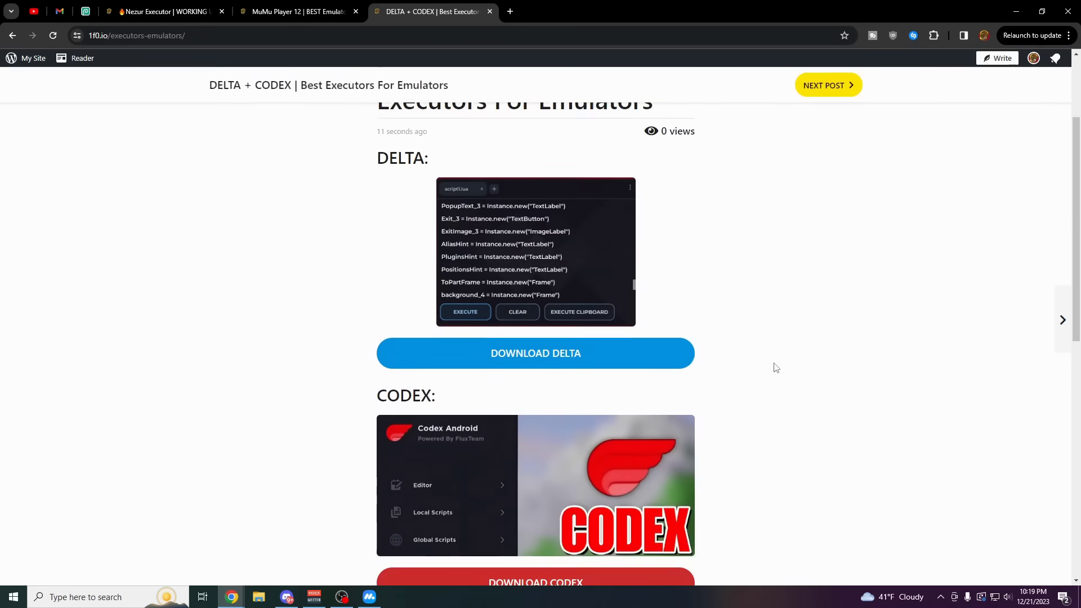
scroll(766, 361, up, 2)
scroll(704, 338, down, 2)
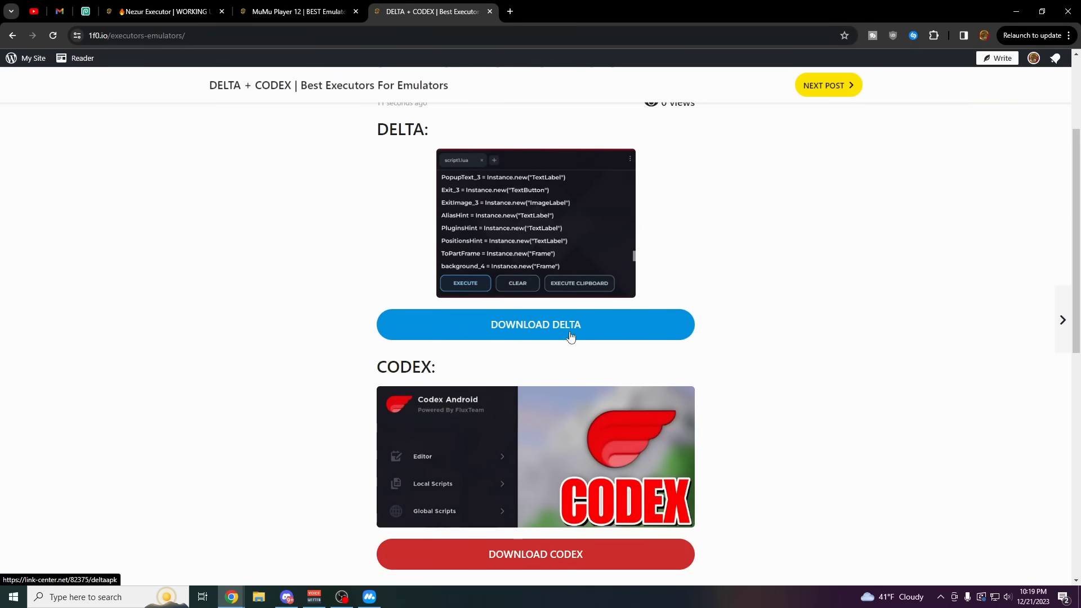
Open the Delta download page on MediaFire, copy its web address and switch back to MuMu Player 12
click(621, 330)
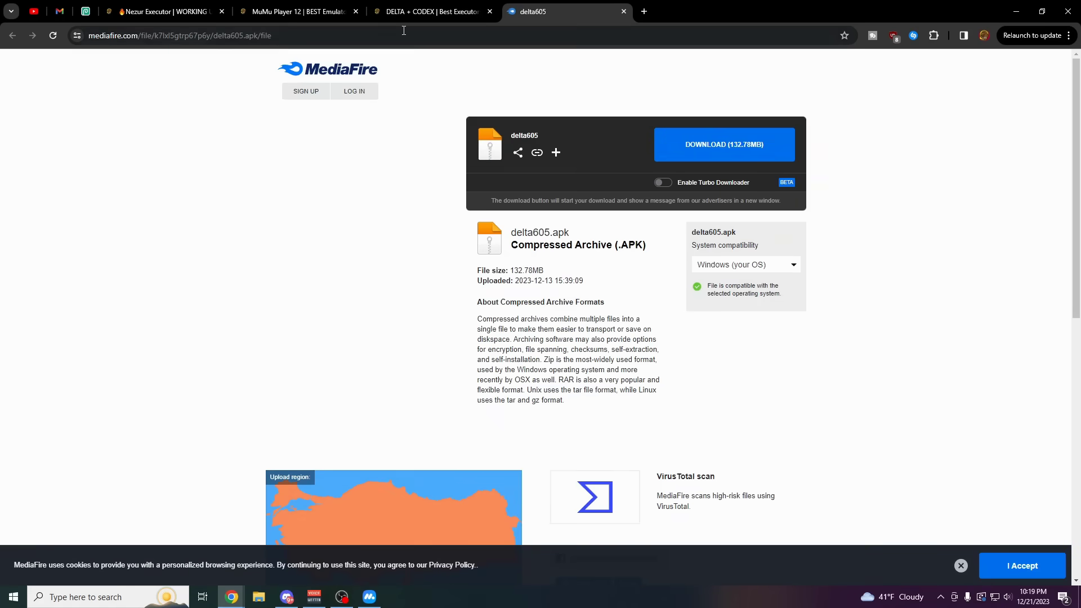
click(352, 31)
key(ctrl+c)
click(369, 596)
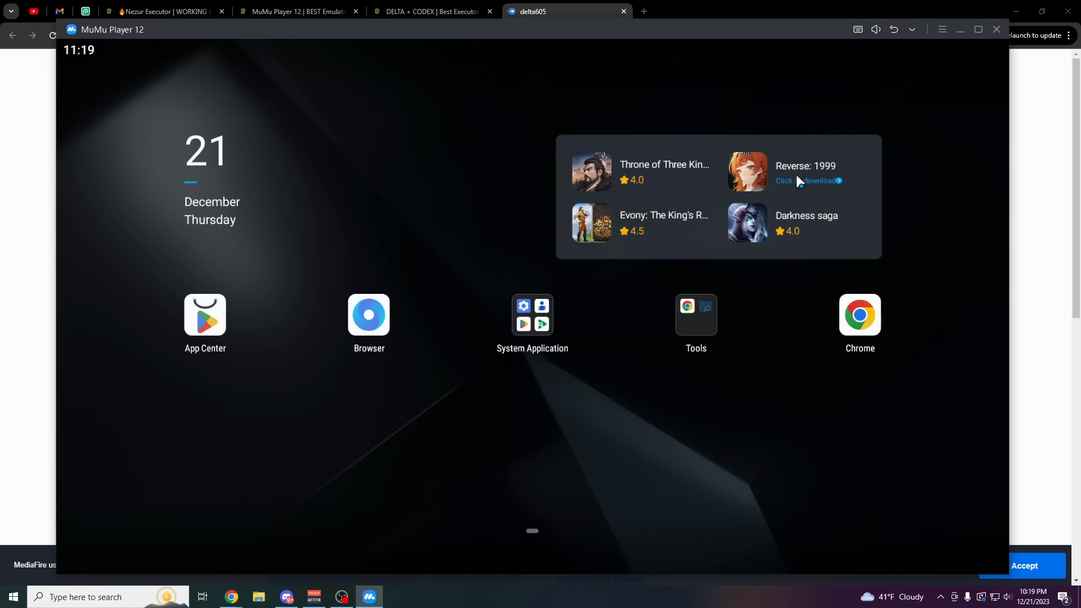
Open the emulator settings and look over the mobile model and display sections
click(941, 30)
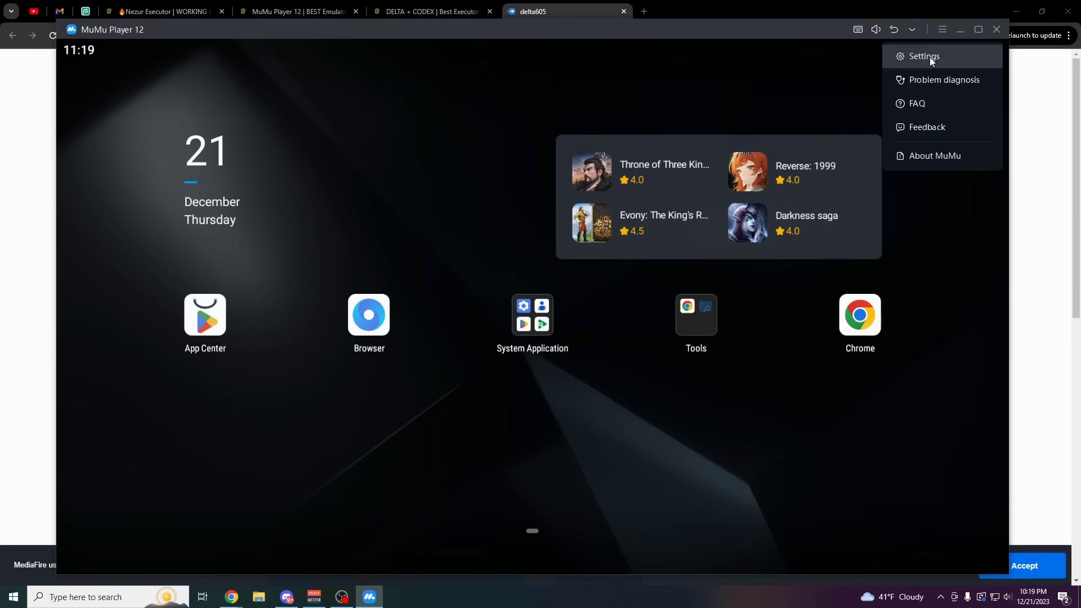
click(930, 56)
click(315, 320)
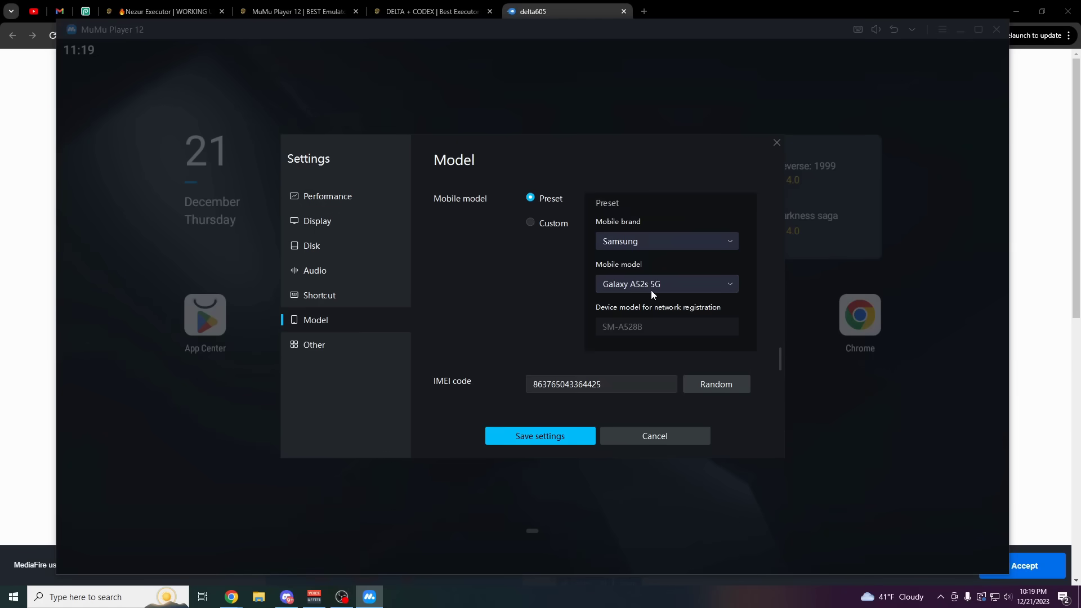
click(349, 219)
Keep the performance configuration at High and the graphics memory usage strategy at Better screen performance, and save the settings
click(327, 196)
scroll(608, 276, down, 1)
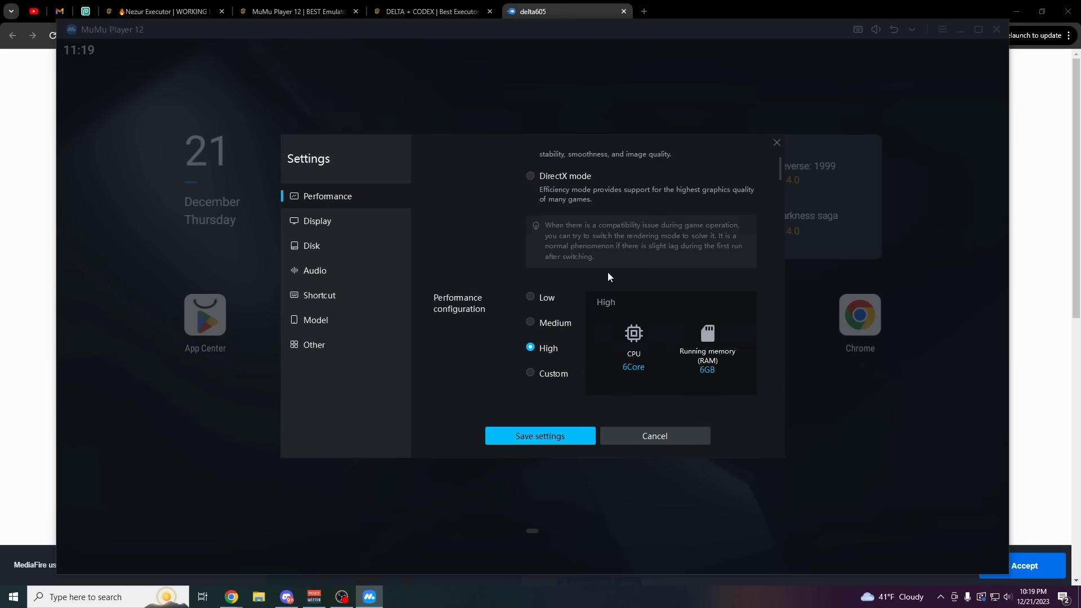
scroll(608, 275, up, 1)
scroll(577, 298, down, 2)
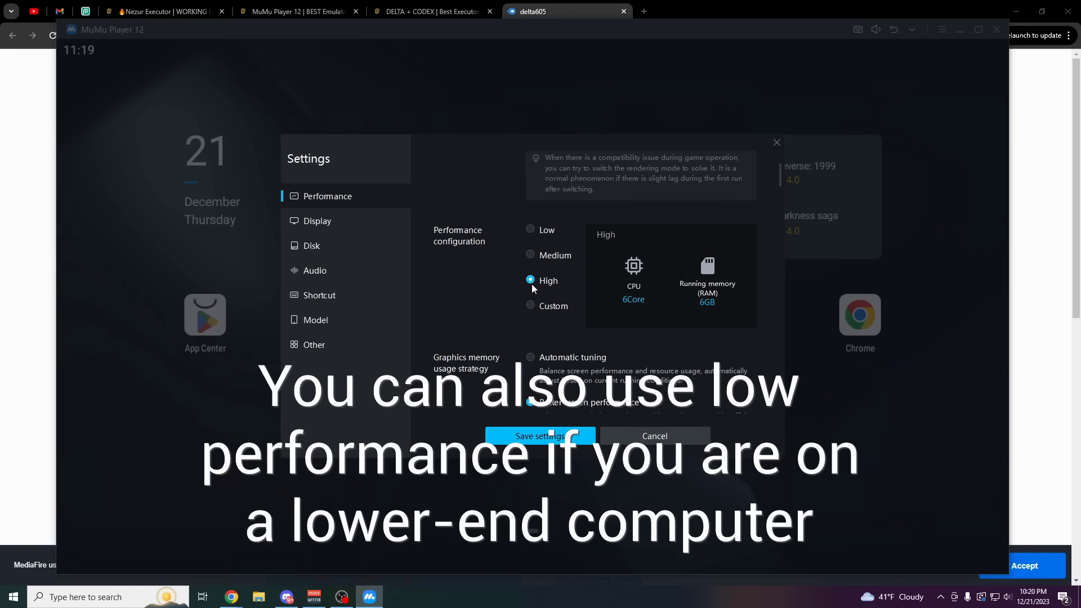
scroll(532, 284, down, 2)
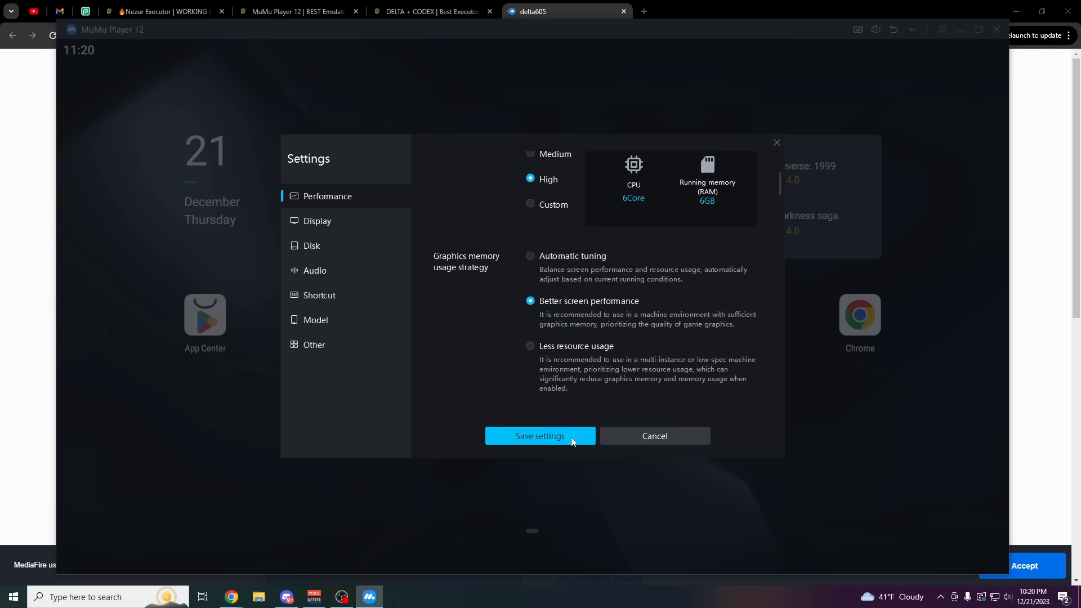
click(523, 436)
Open Chrome inside the emulator and load the copied MediaFire link for delta605.apk
click(699, 317)
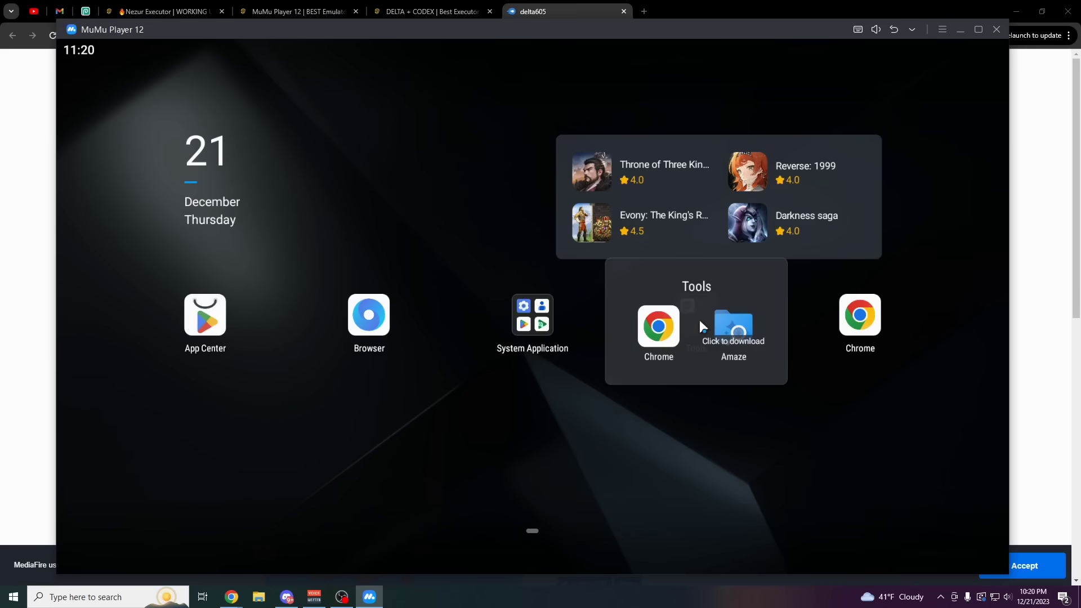
click(661, 335)
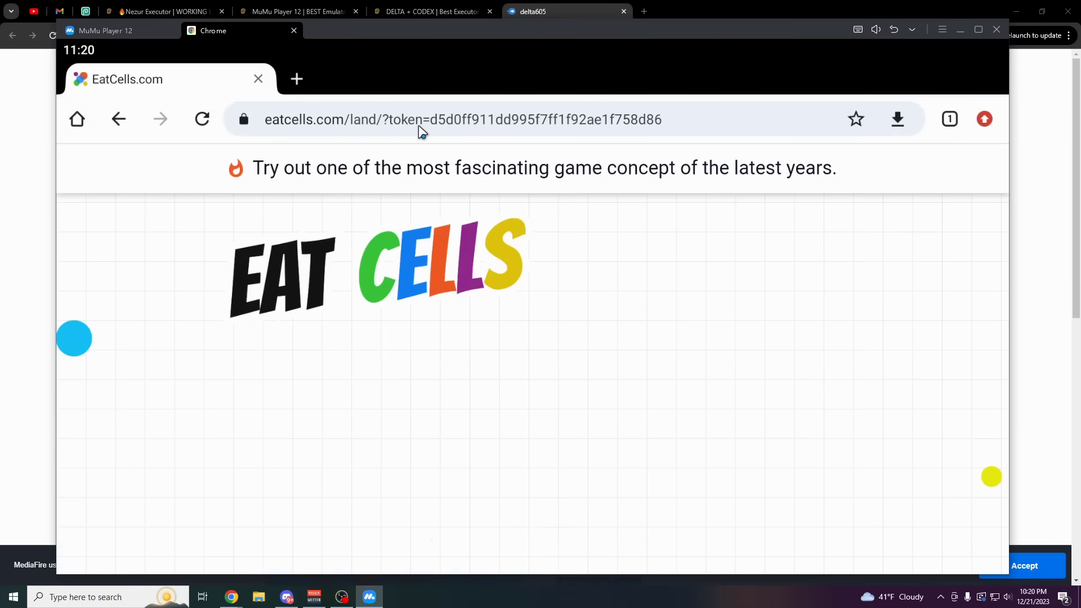
click(390, 127)
key(ctrl+v)
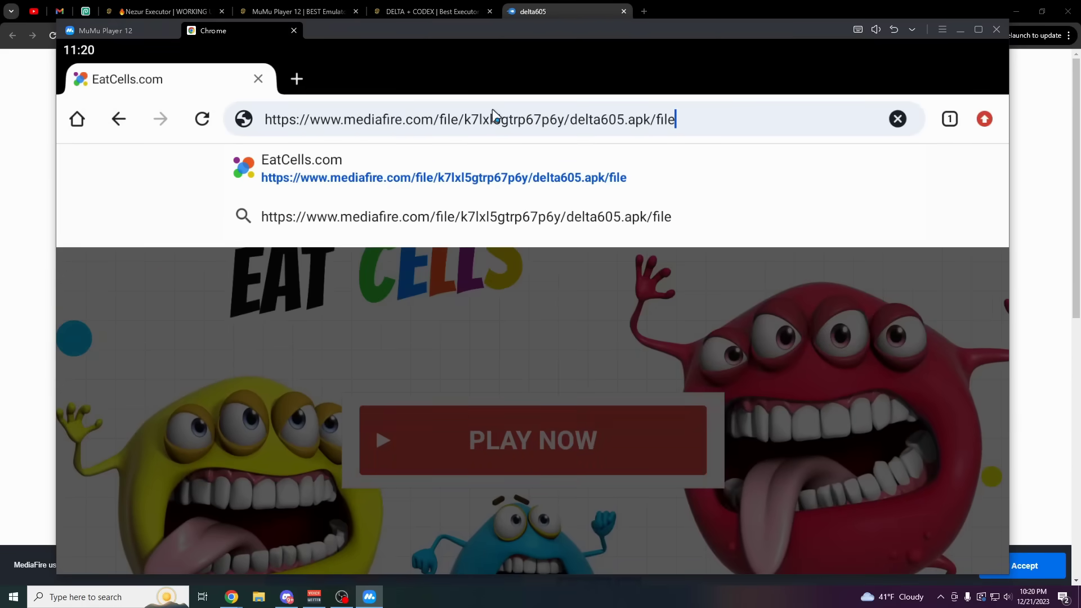
key(Return)
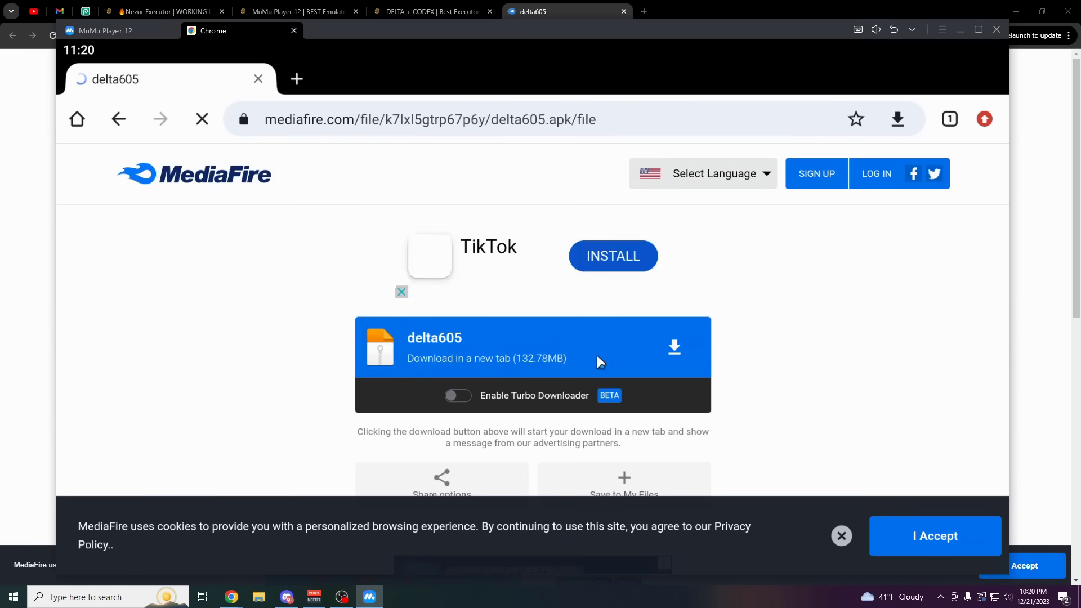
Download delta605.apk again and open Chrome's list of downloaded files
click(599, 360)
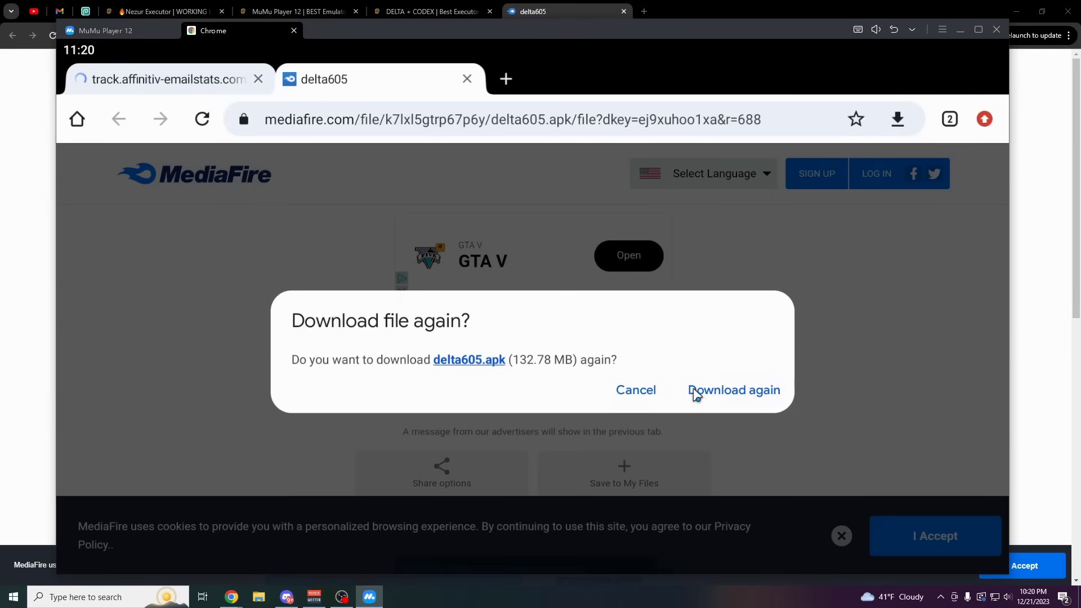
click(748, 392)
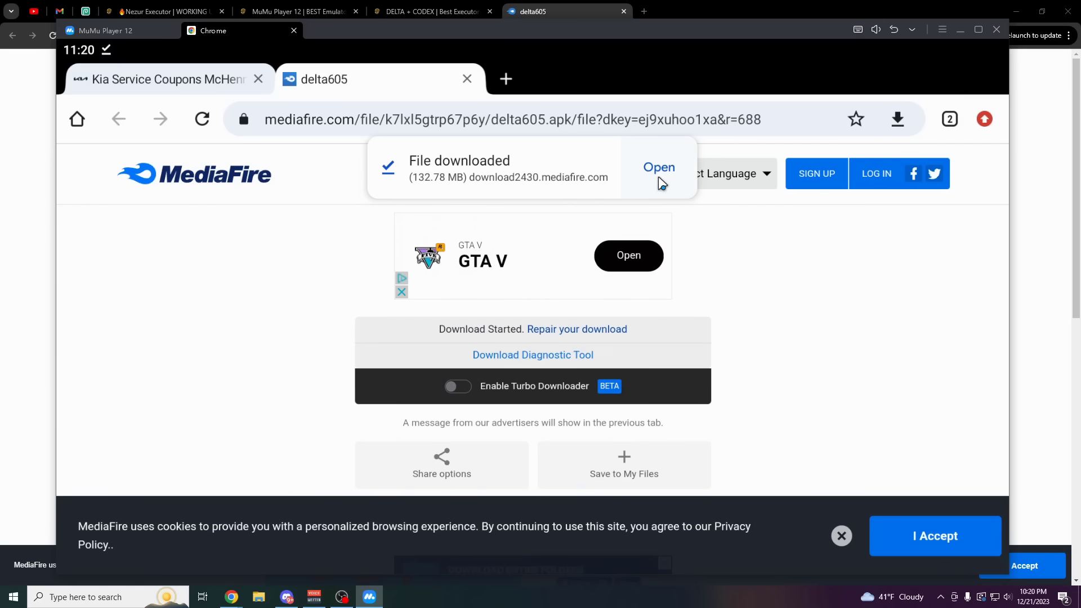
click(985, 120)
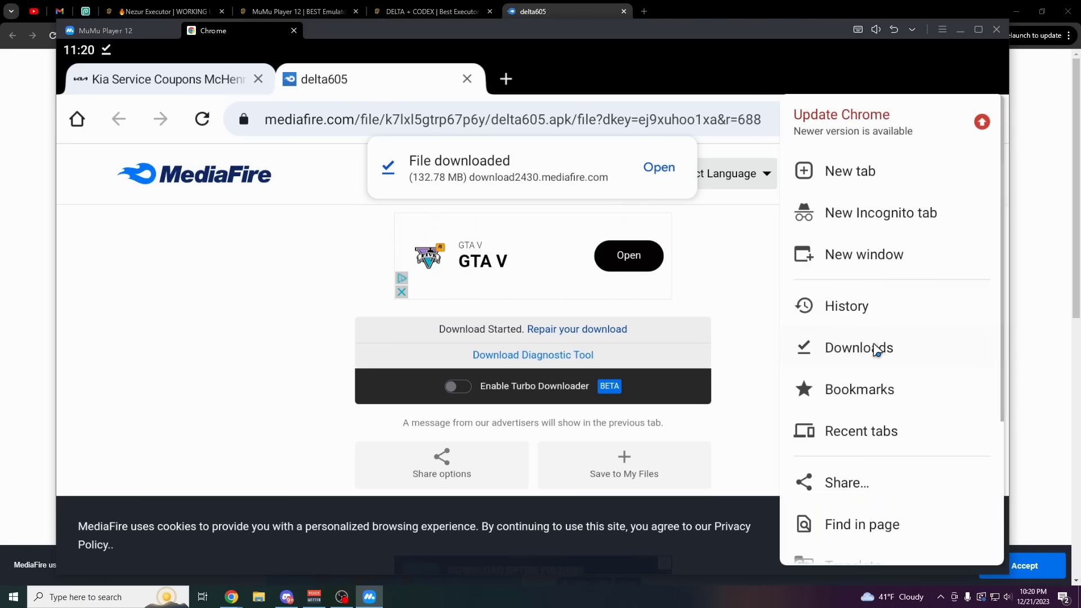
click(876, 348)
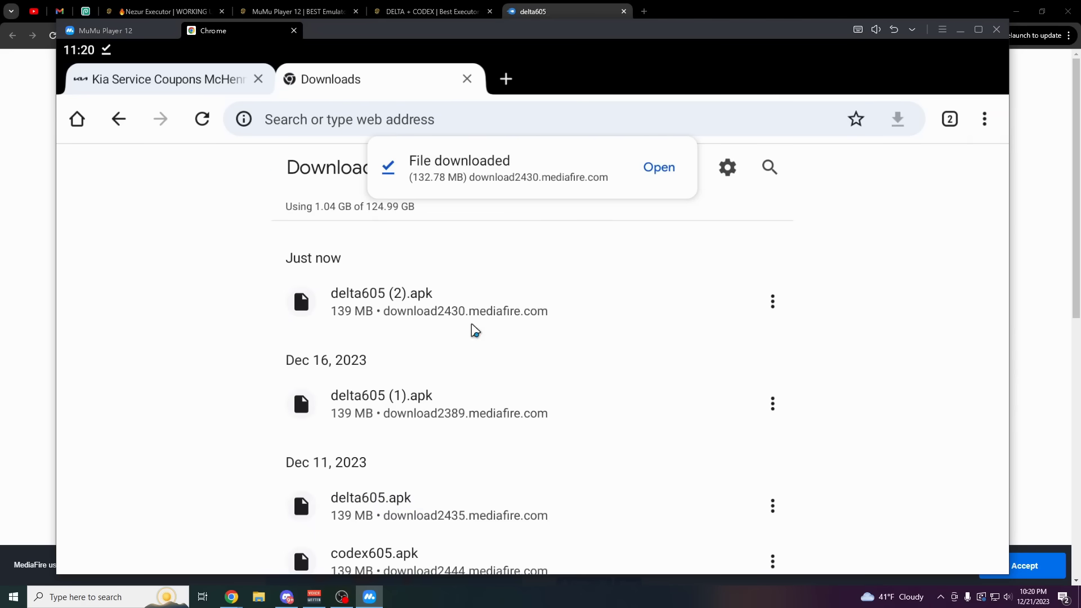
Update the Roblox app from the newly downloaded delta605 (2).apk and open it
click(397, 301)
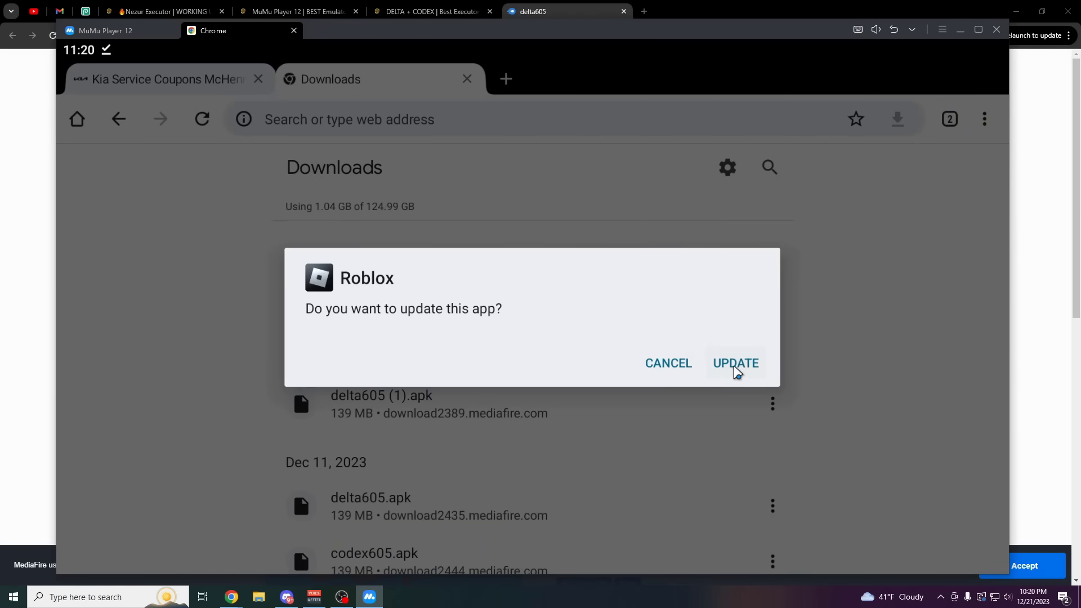
click(737, 365)
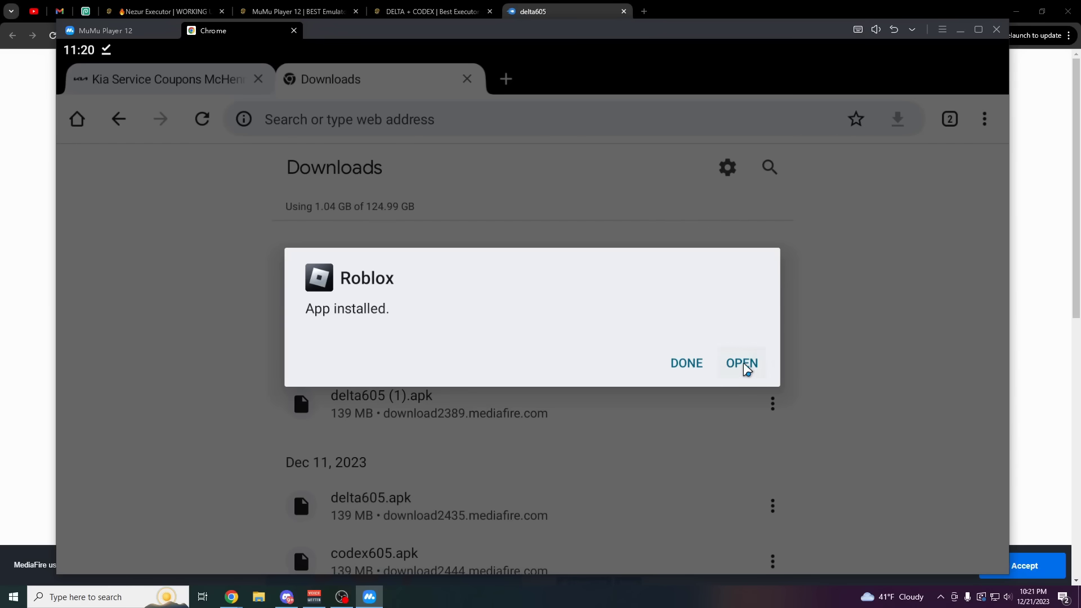
click(744, 365)
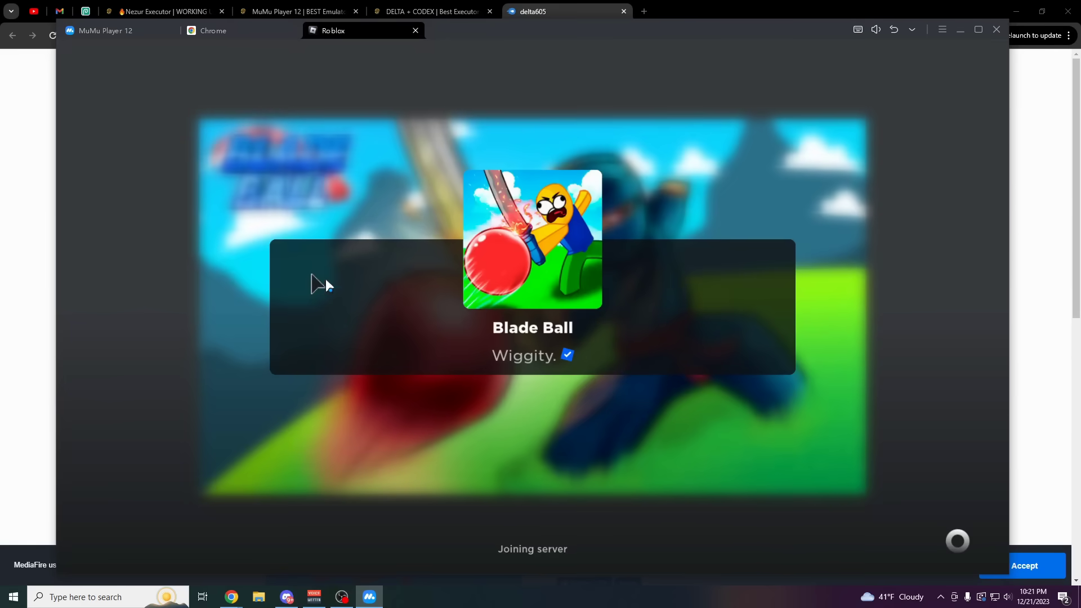
Switch the emulator to full screen and hide the performance statistics overlay in Blade Ball
click(977, 30)
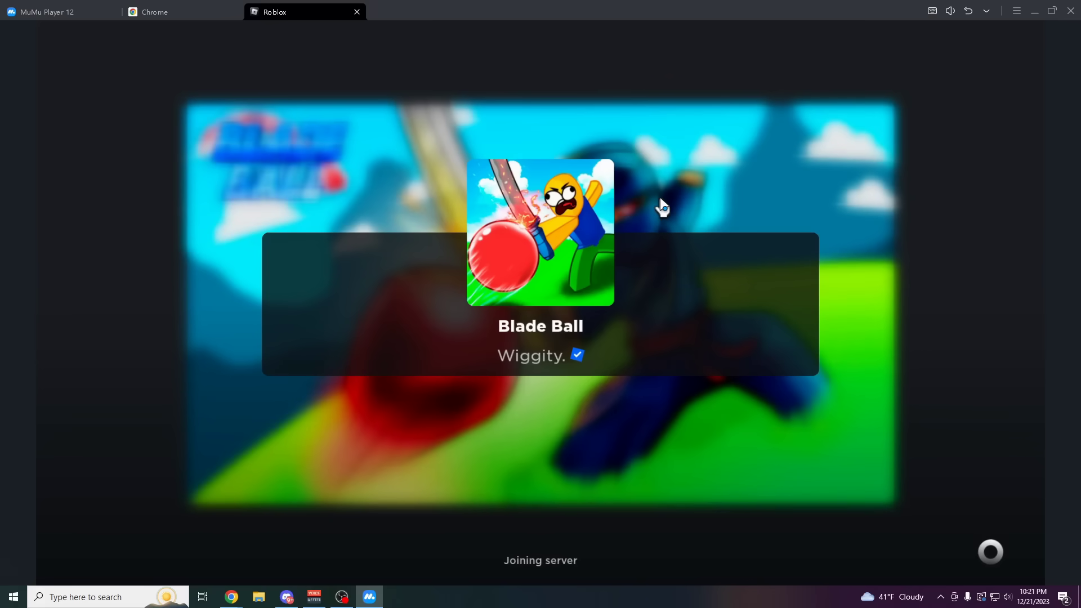
key(F11)
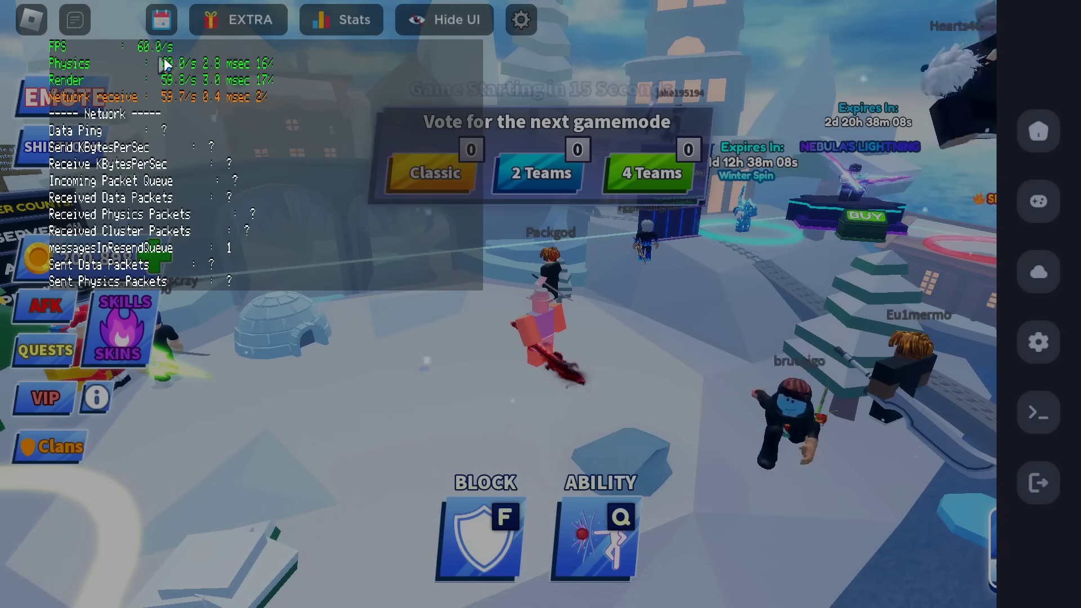
key(shift+F3)
drag(587, 259, 768, 259)
key(w)
Open Delta's script executor, execute the script held in the clipboard and close the Delta interface
click(1038, 202)
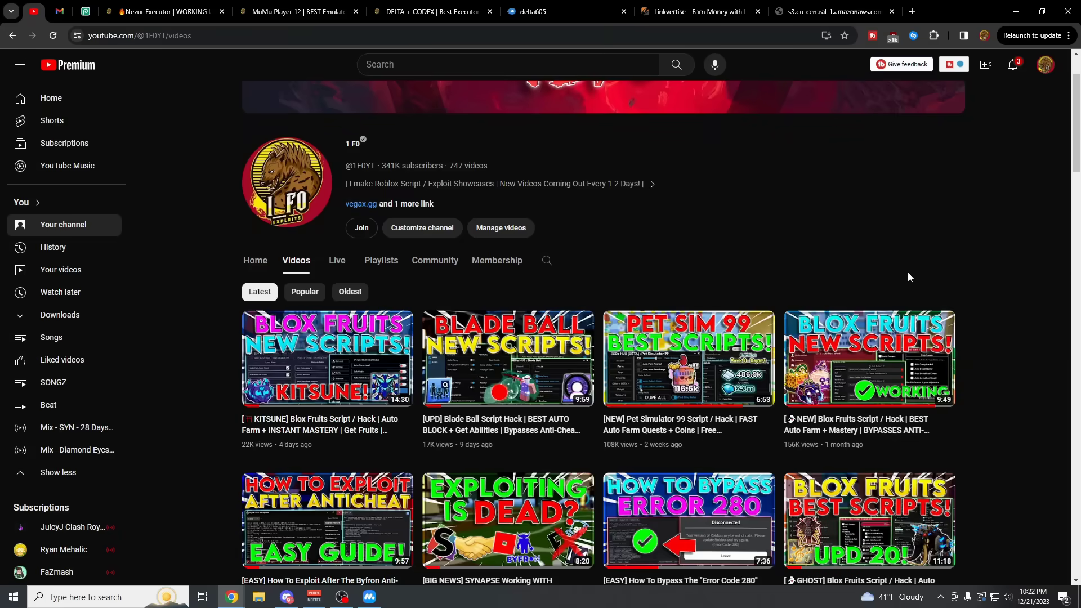
scroll(907, 271, down, 3)
scroll(505, 292, up, 3)
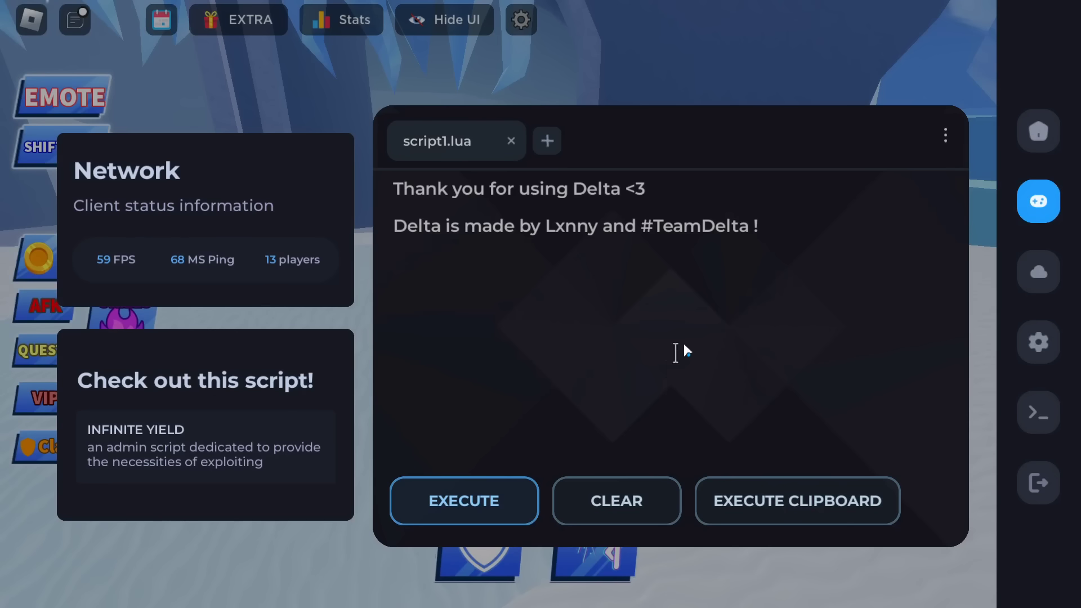
click(783, 505)
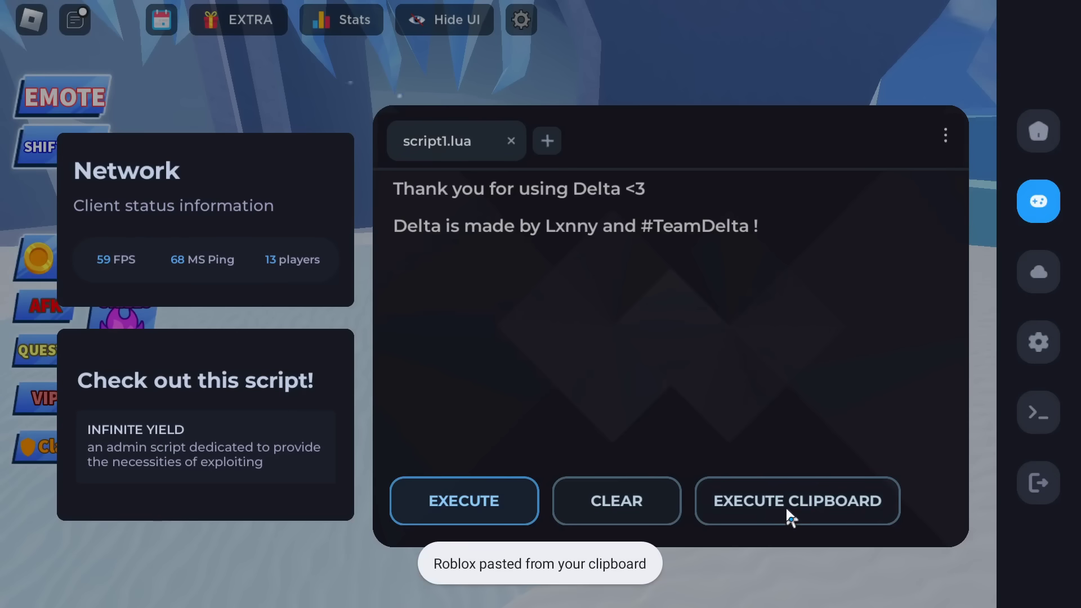
click(1038, 483)
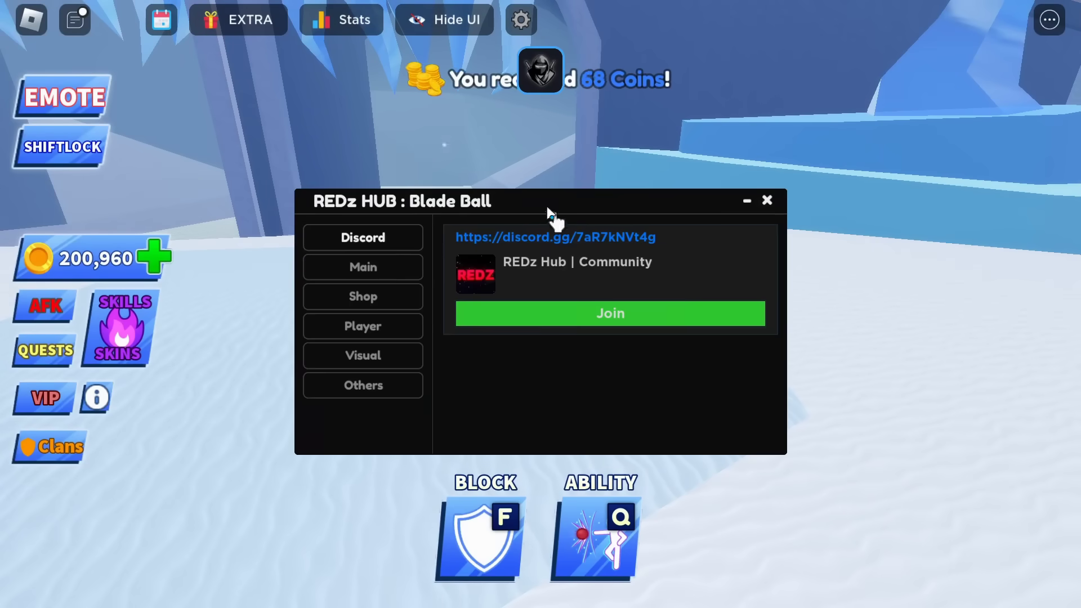
Look over the parry, curve ball and ability options in REDz HUB's Main section and collapse the hub
click(403, 269)
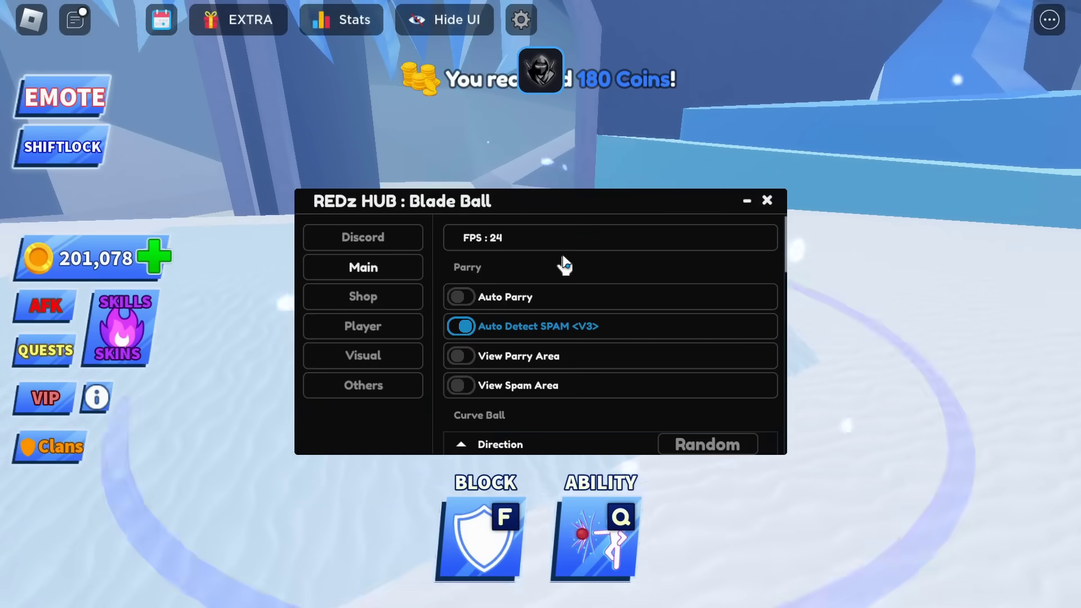
scroll(562, 265, down, 5)
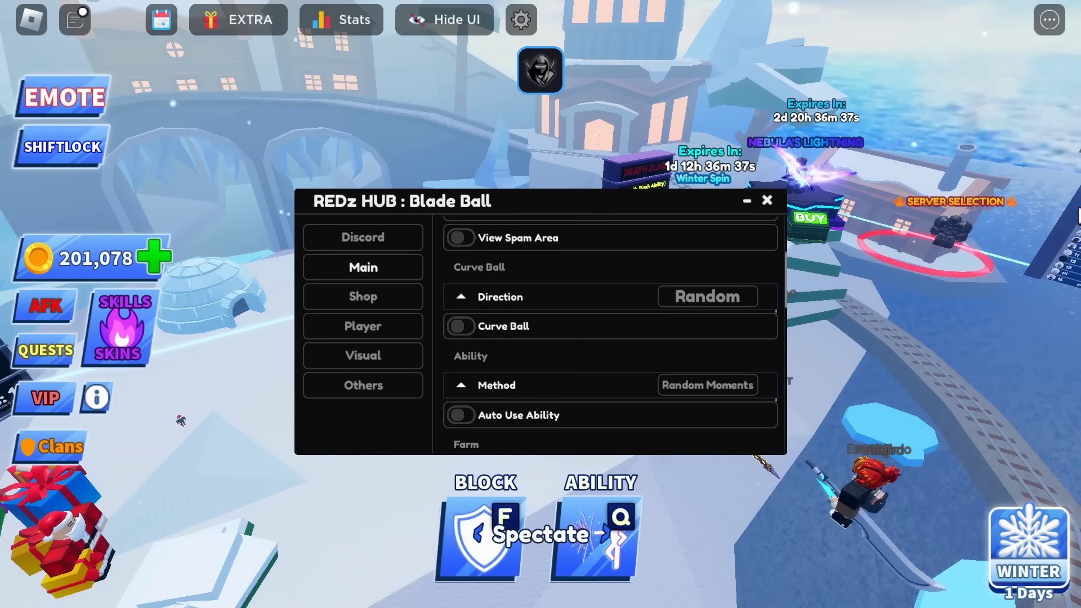
key(ctrl+shift+Escape)
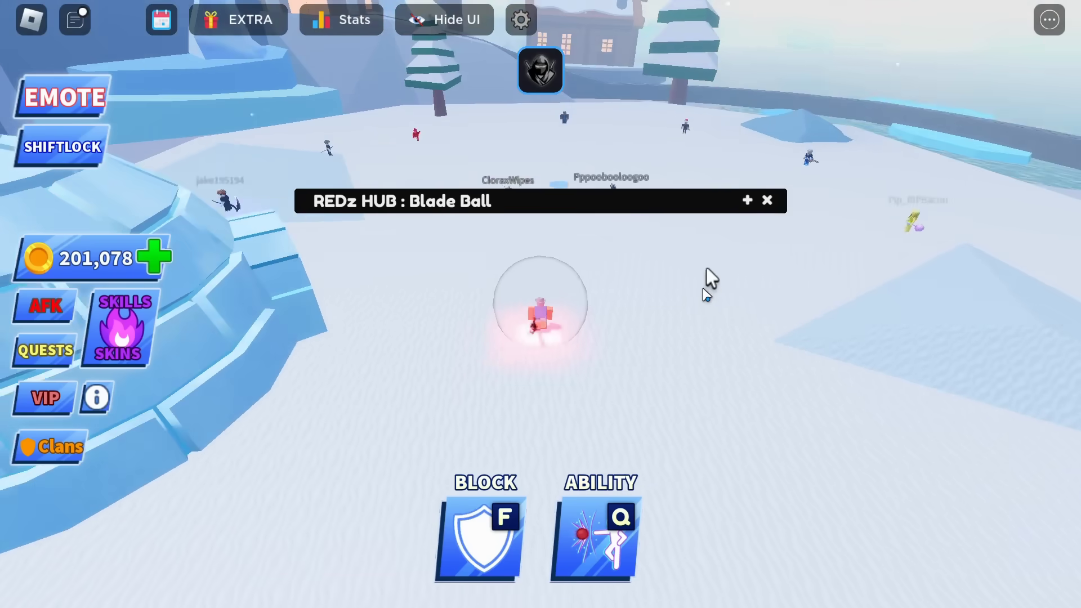
Jump and run around the snowy Blade Ball arena while turning the camera to follow the ball
key(space)
key(space)
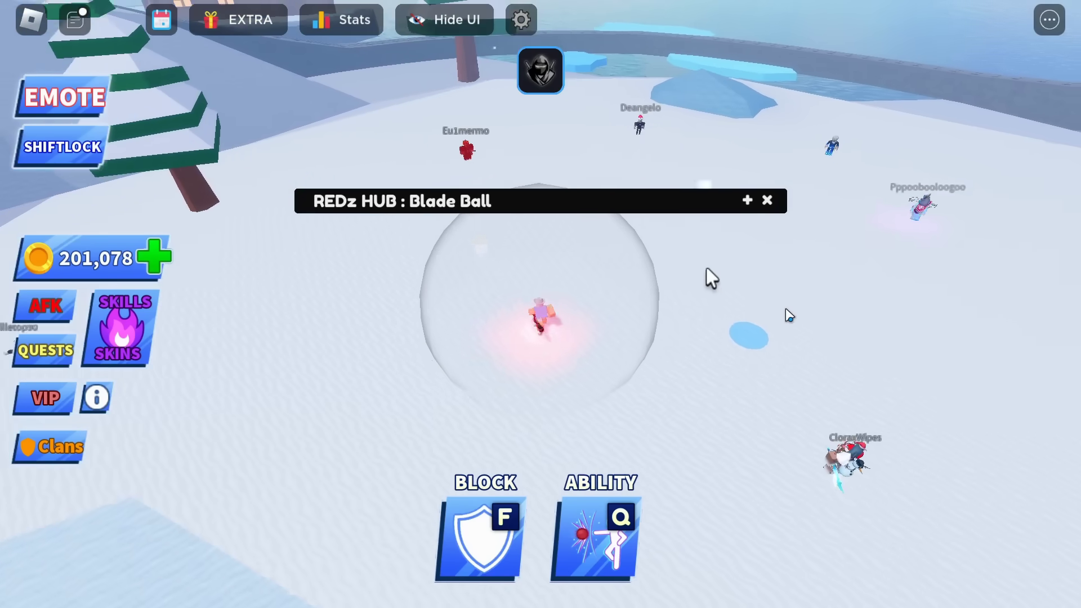
key(w)
drag(786, 309, 415, 285)
key(w)
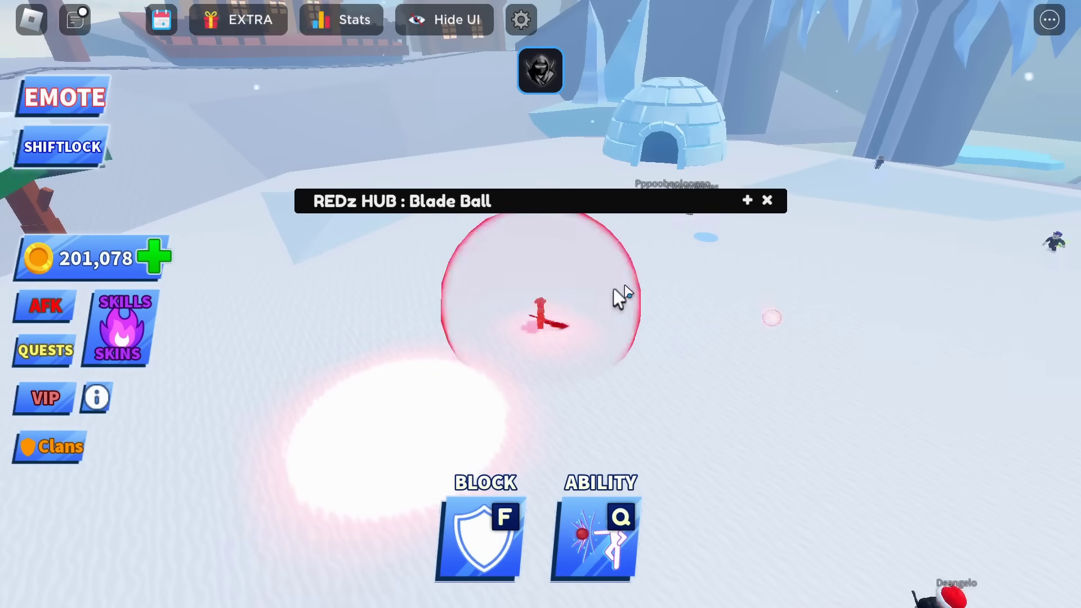
drag(615, 288, 921, 285)
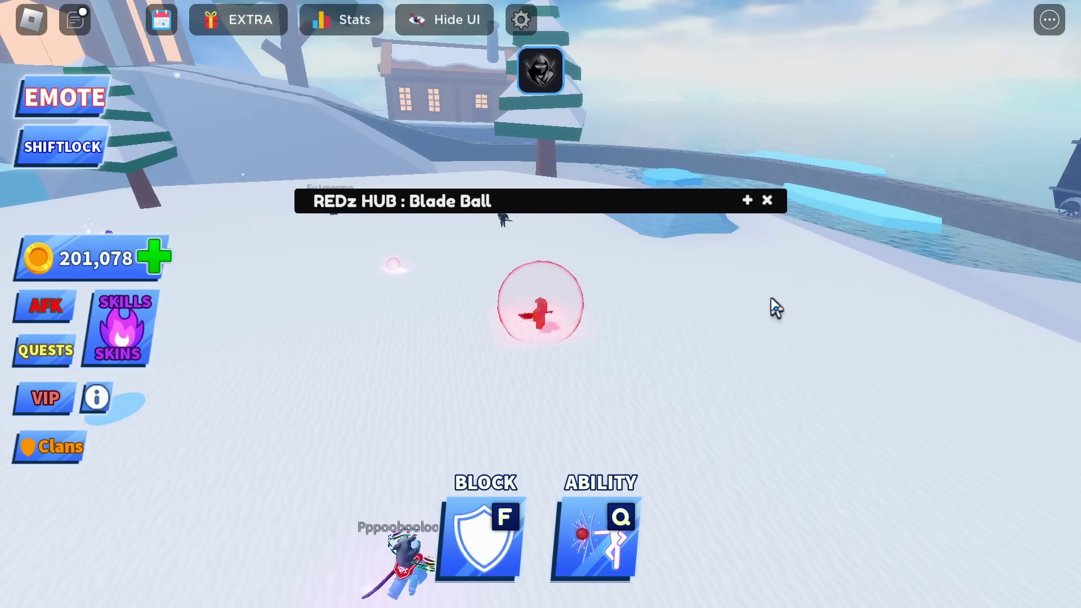
Run across the snowy arena and jump onto the top of a snow-covered tree
drag(773, 281, 379, 293)
key(w)
key(w)
key(space)
key(space)
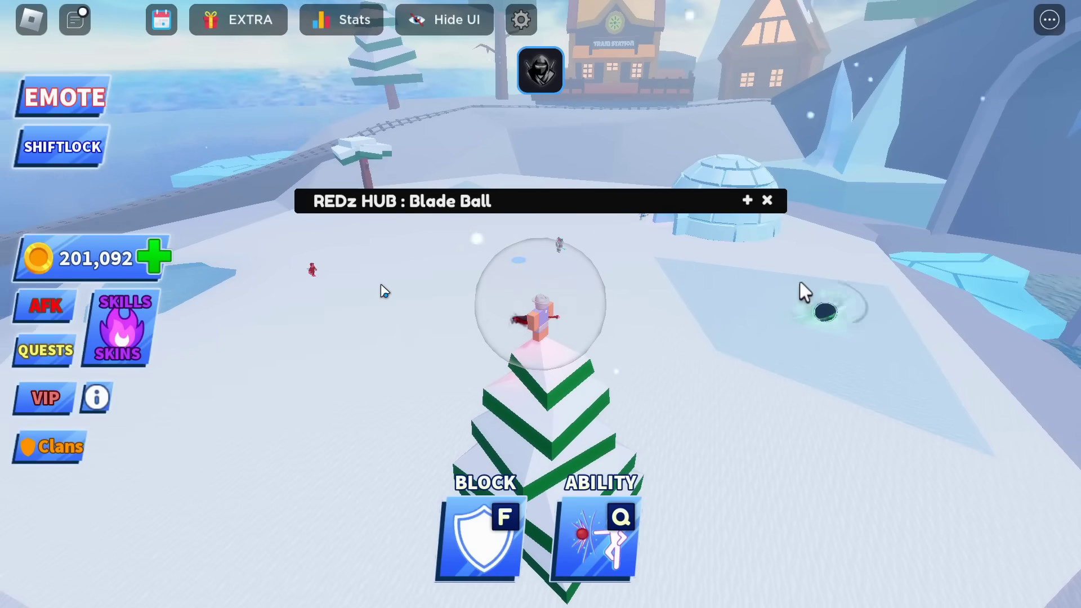
Leave the treetop and keep running and jumping across the open snow during the match
drag(734, 271, 409, 257)
key(w)
key(space)
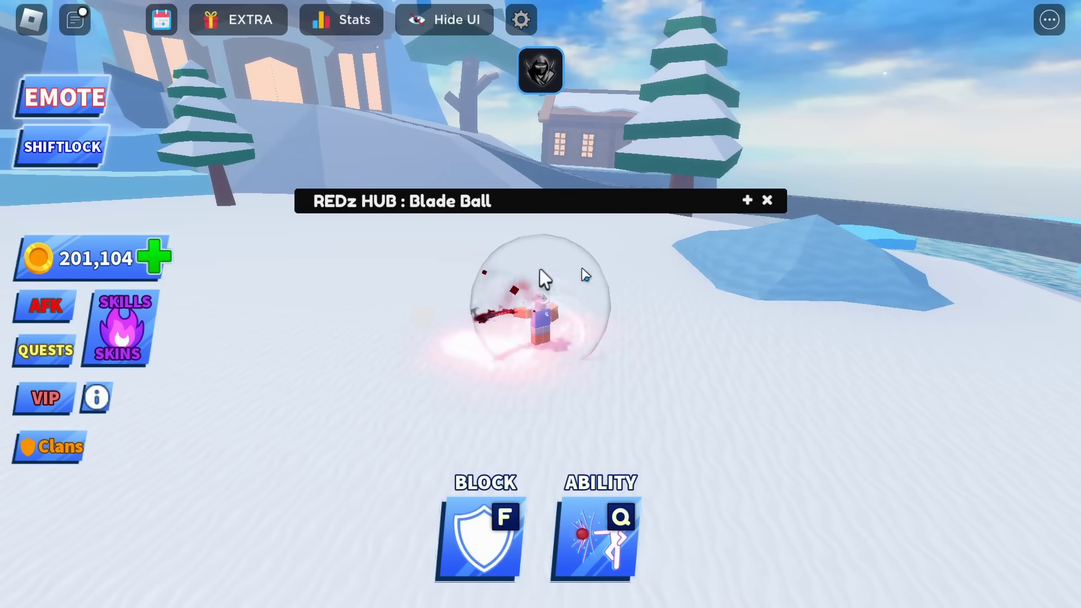
Turn and jump in the snowy arena, briefly expand REDz HUB to view its ability and farm options, and collapse it again
drag(682, 275, 430, 280)
key(space)
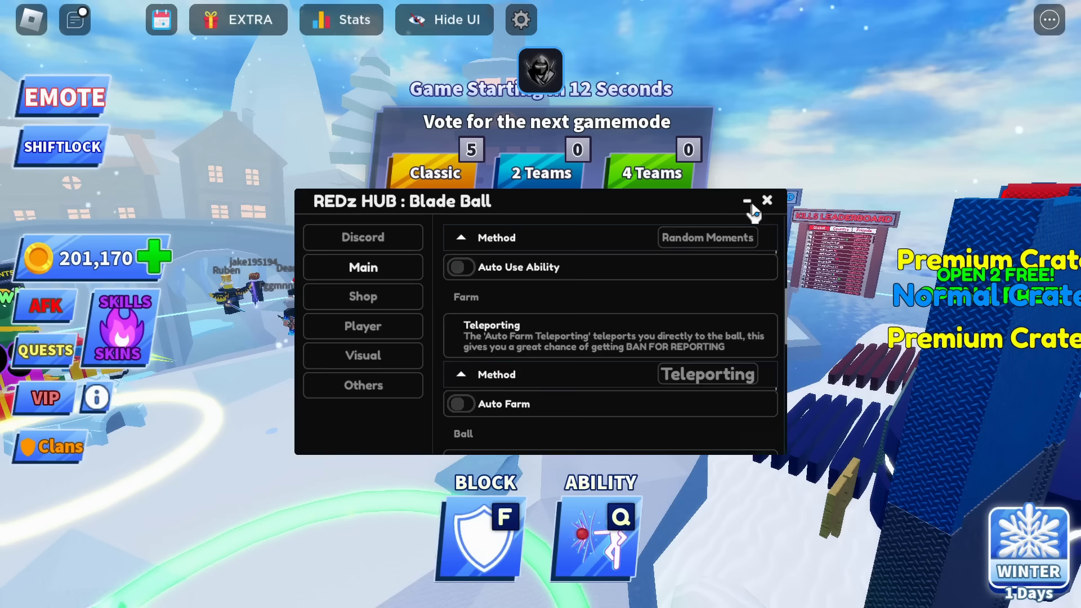
click(748, 200)
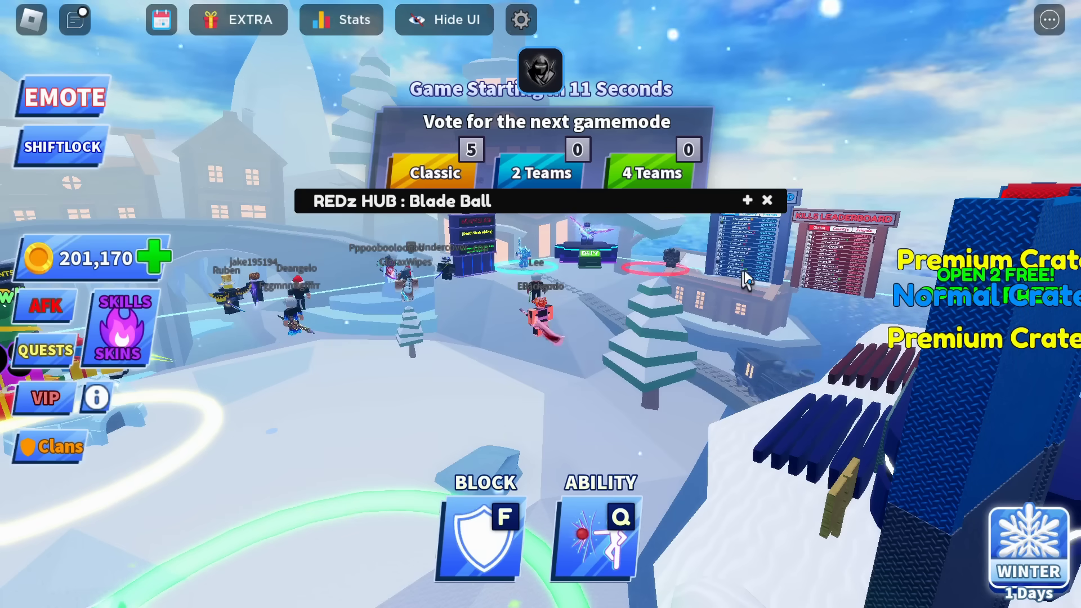
click(747, 199)
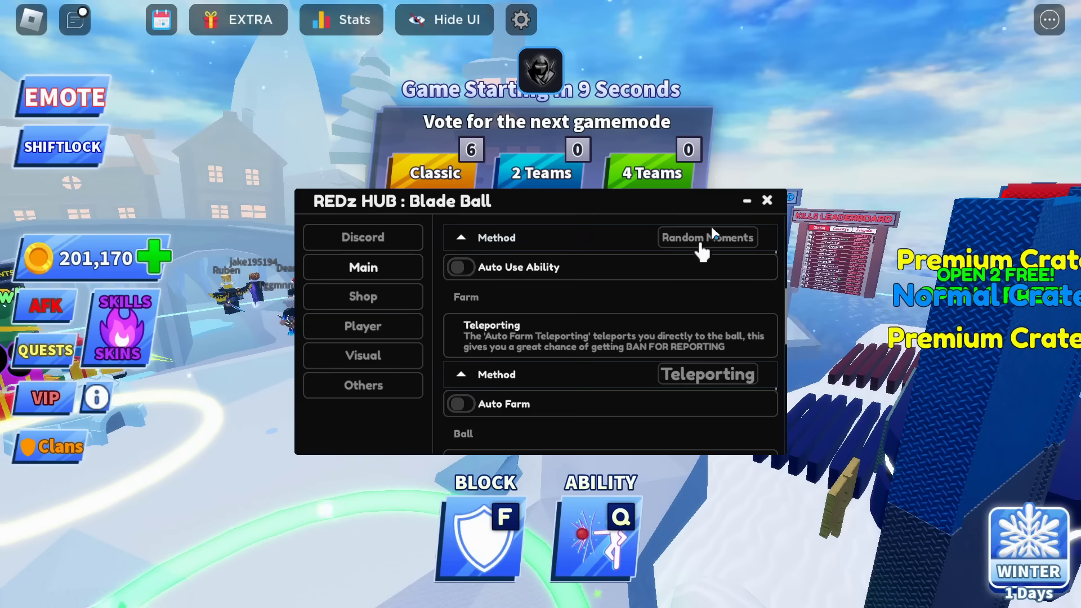
click(746, 202)
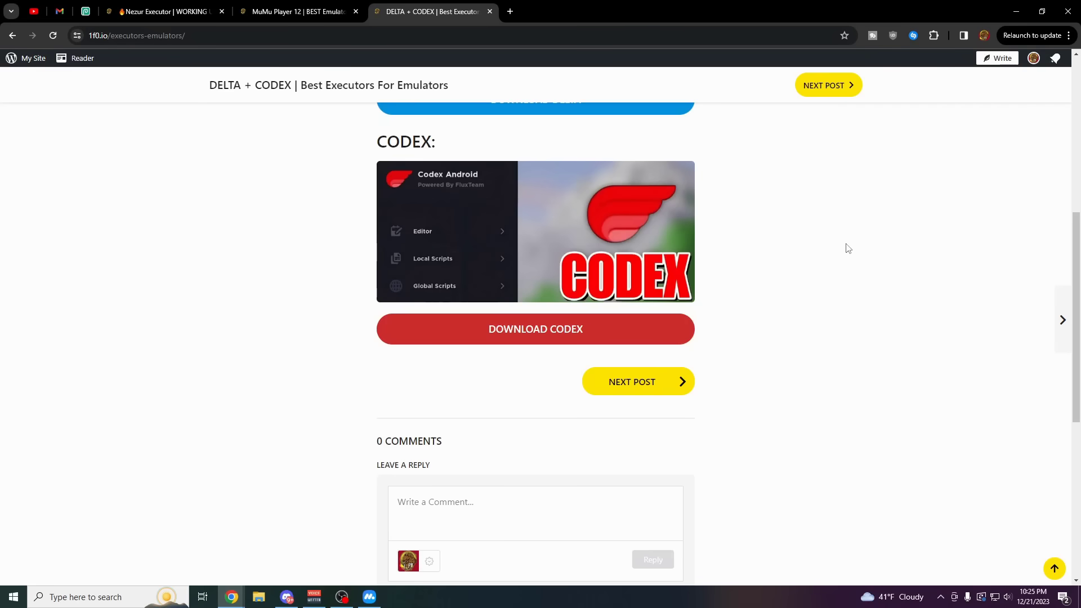
Switch to the desktop browser, follow the Codex download through Linkvertise to its MediaFire page, and copy the page's address
scroll(845, 247, up, 2)
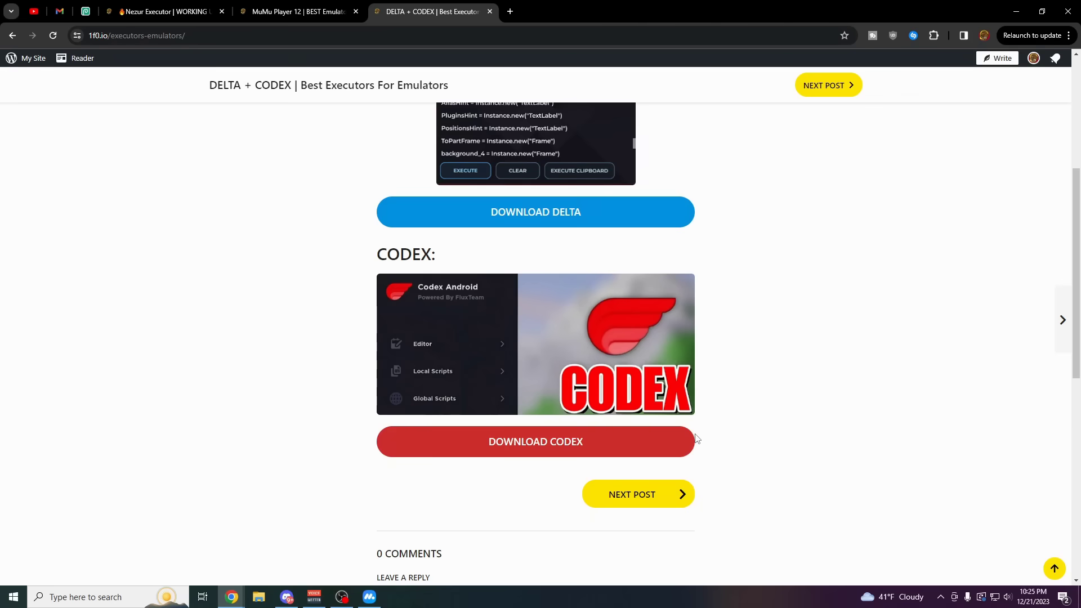
click(635, 453)
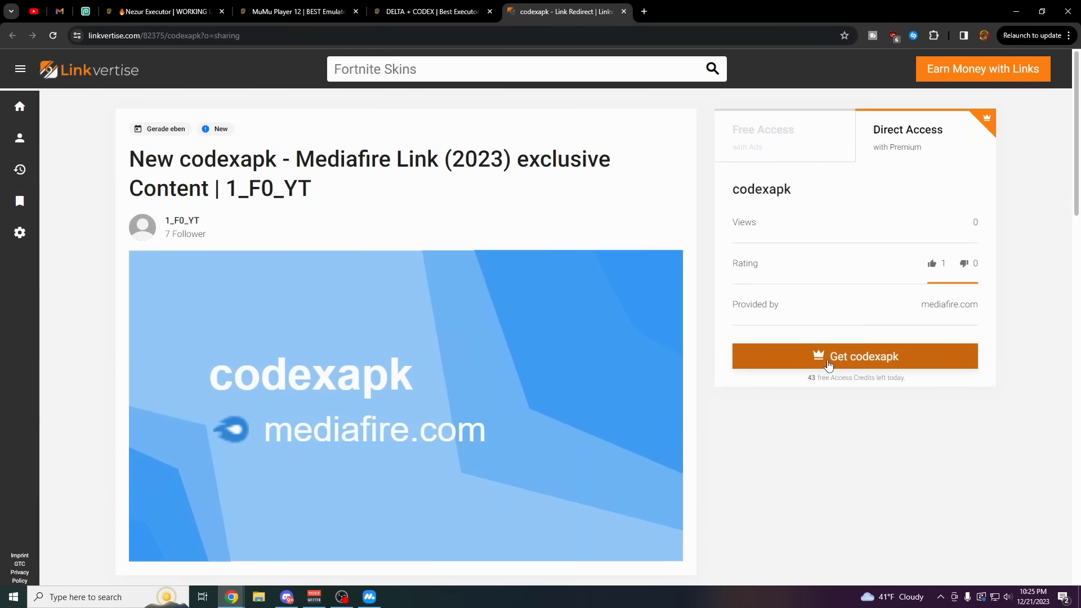
click(832, 355)
click(596, 38)
key(ctrl+c)
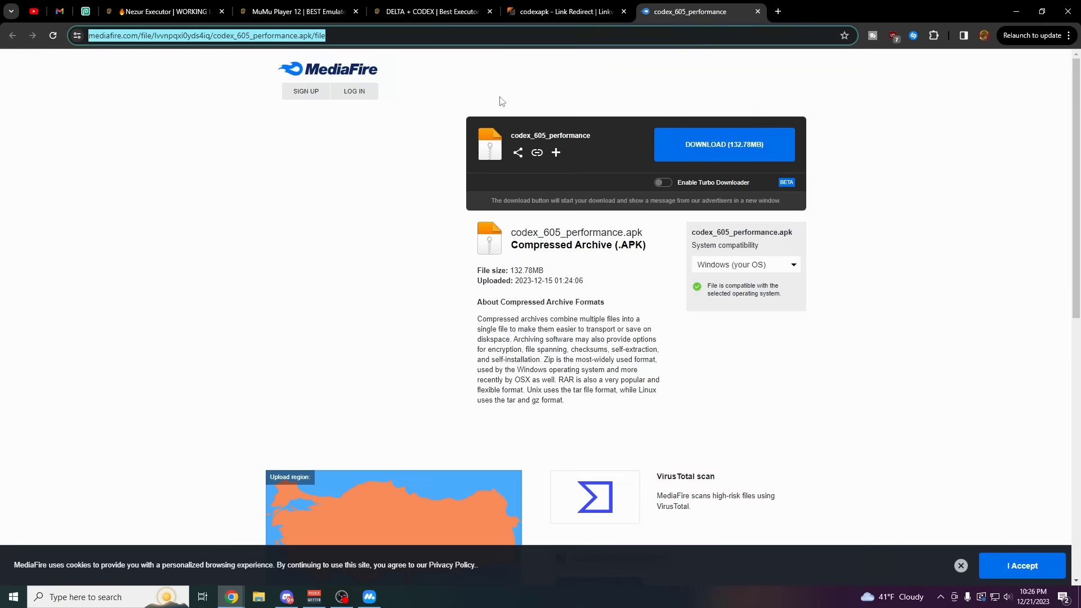
Switch to MuMu Player 12, close the running Roblox game and load the copied MediaFire address in the emulator's Chrome
click(374, 603)
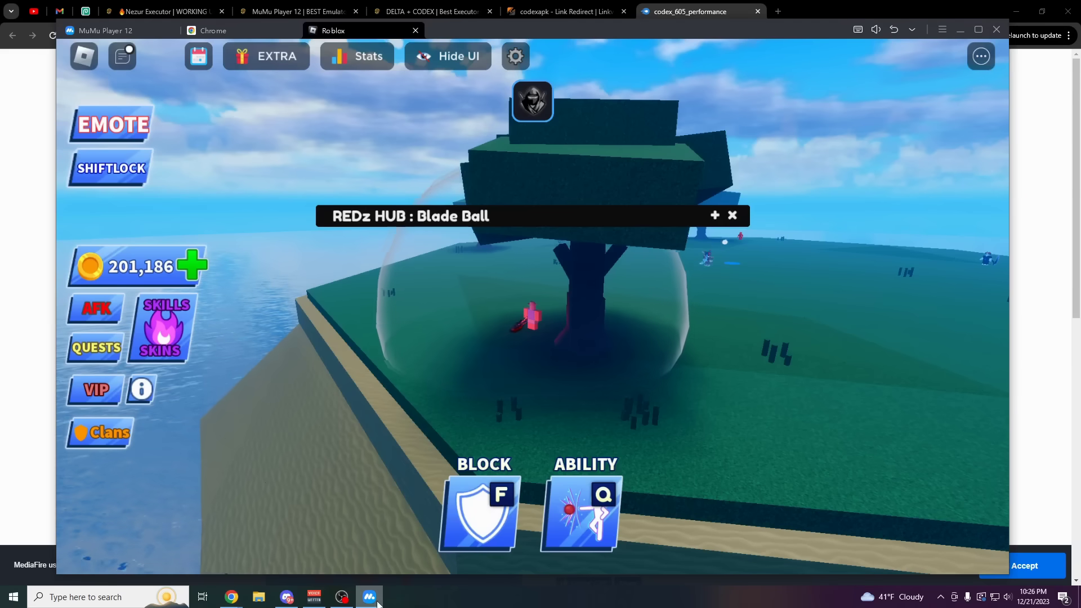
click(414, 30)
click(442, 118)
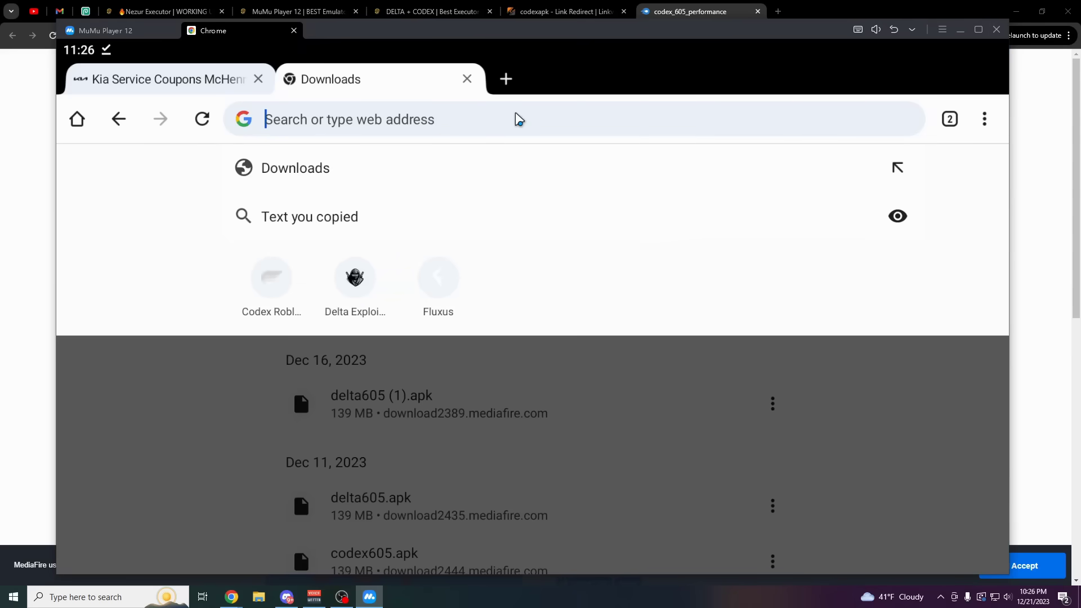
key(ctrl+v)
key(Return)
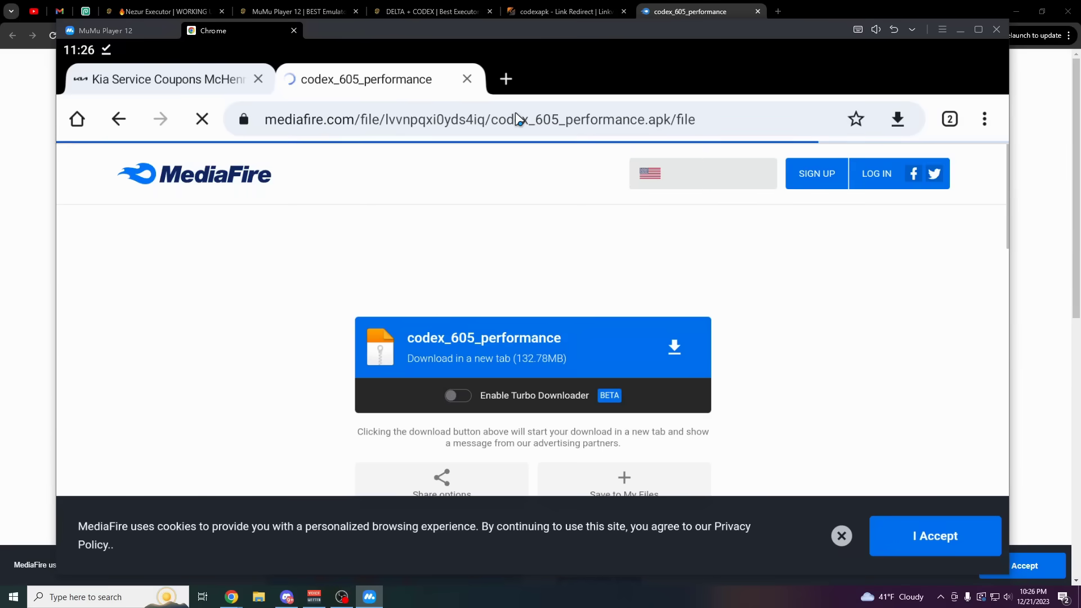
Download codex_605_performance.apk from MediaFire despite the harmful-file warning and open the download details
click(572, 346)
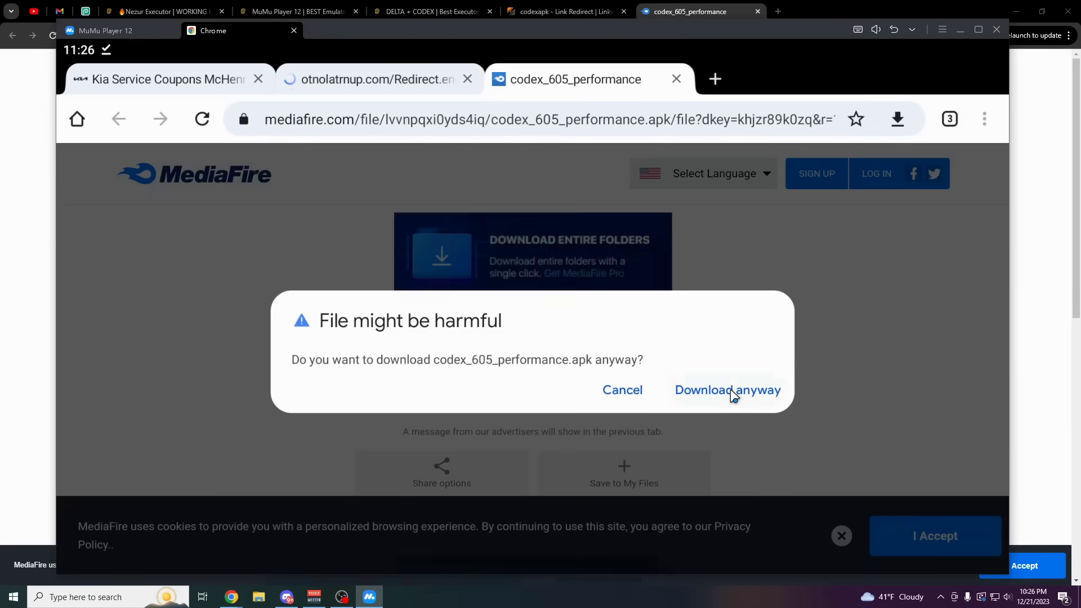
click(730, 390)
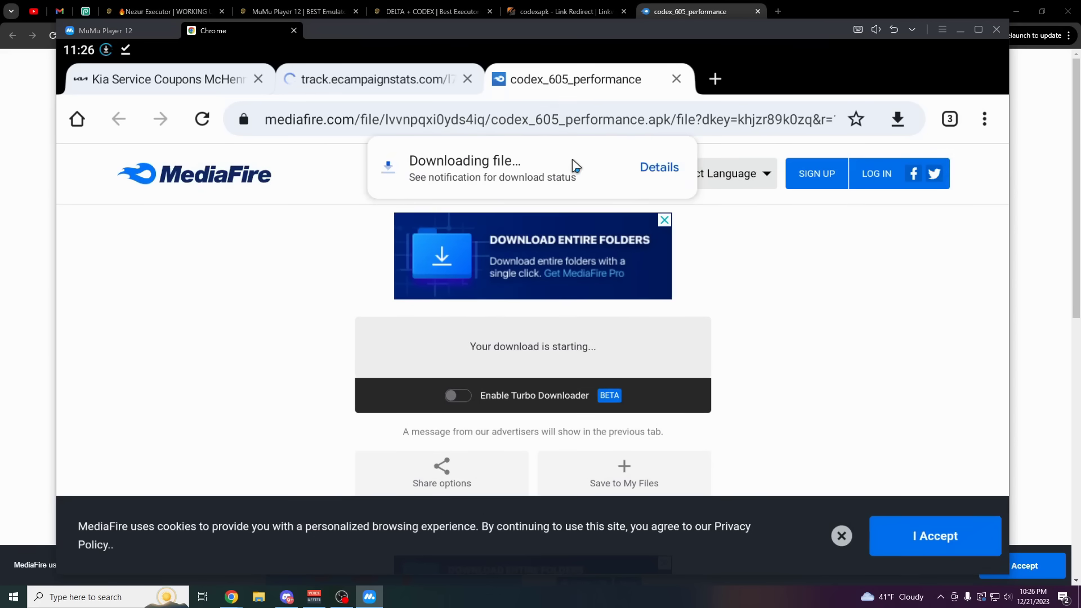
click(669, 180)
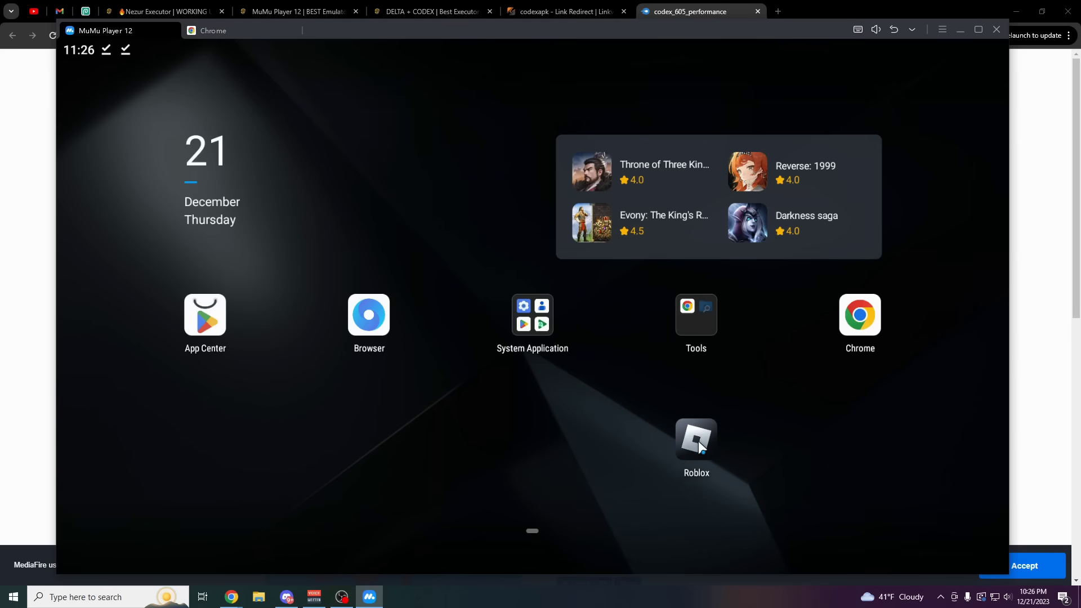
Uninstall the existing Roblox app from the emulator and install codex_605_performance.apk from Chrome's downloads list
drag(698, 441, 552, 78)
click(631, 377)
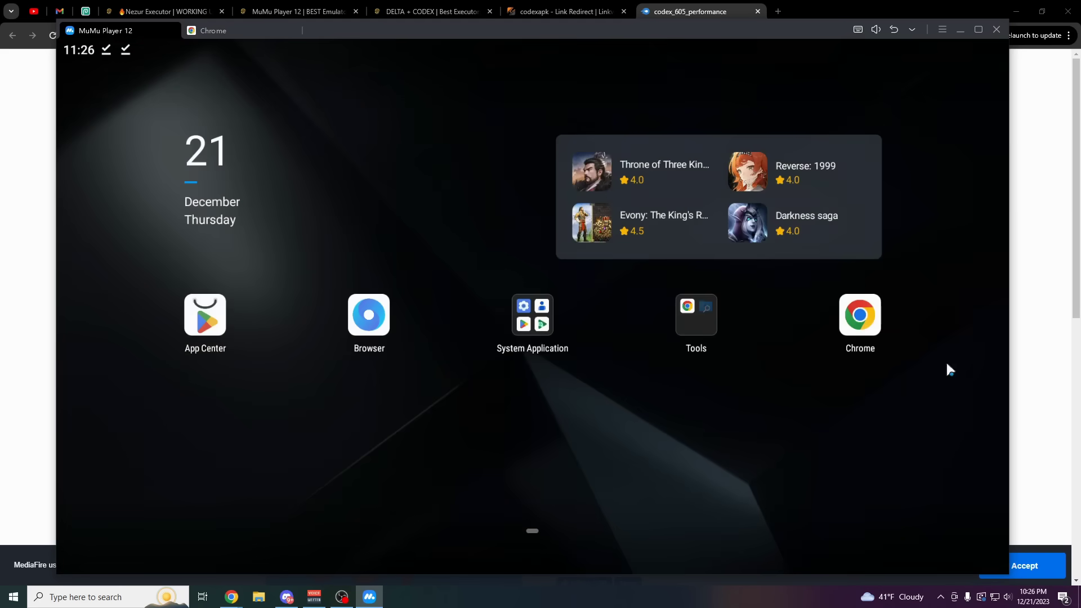
click(861, 316)
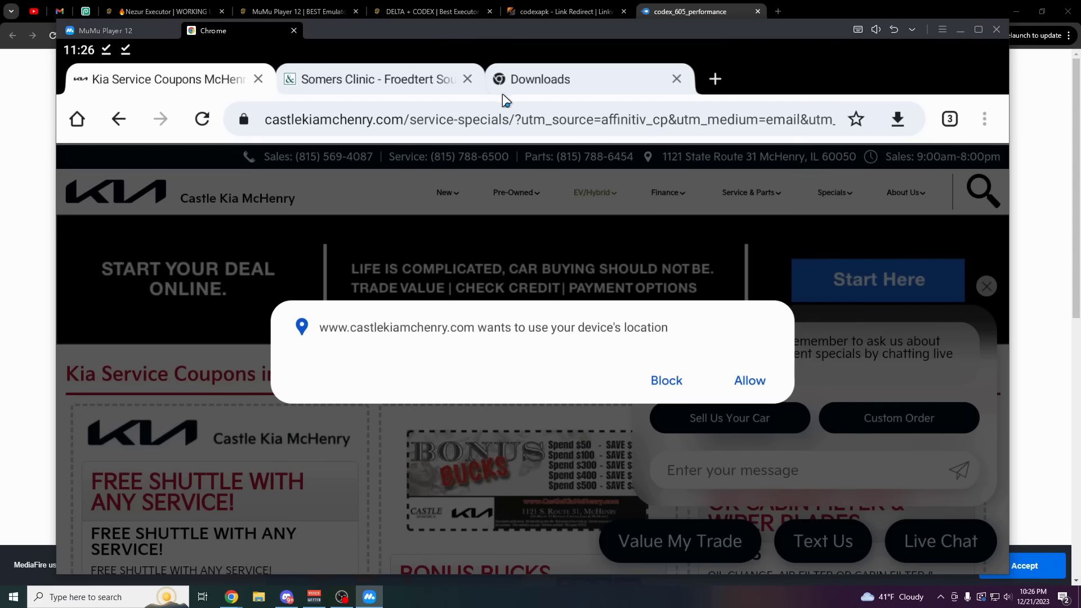
click(577, 89)
click(453, 298)
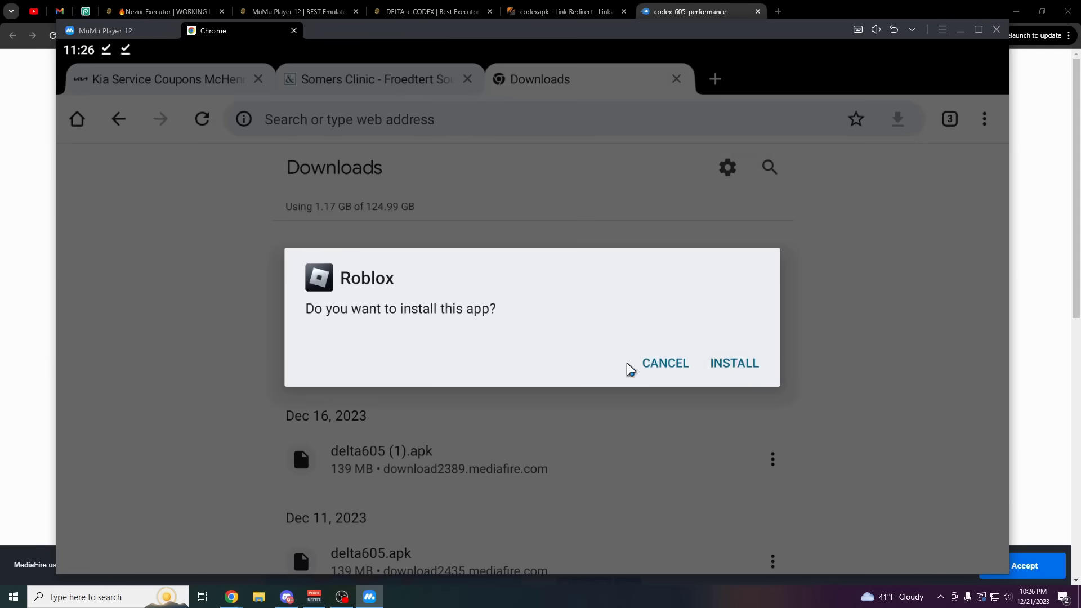
click(735, 363)
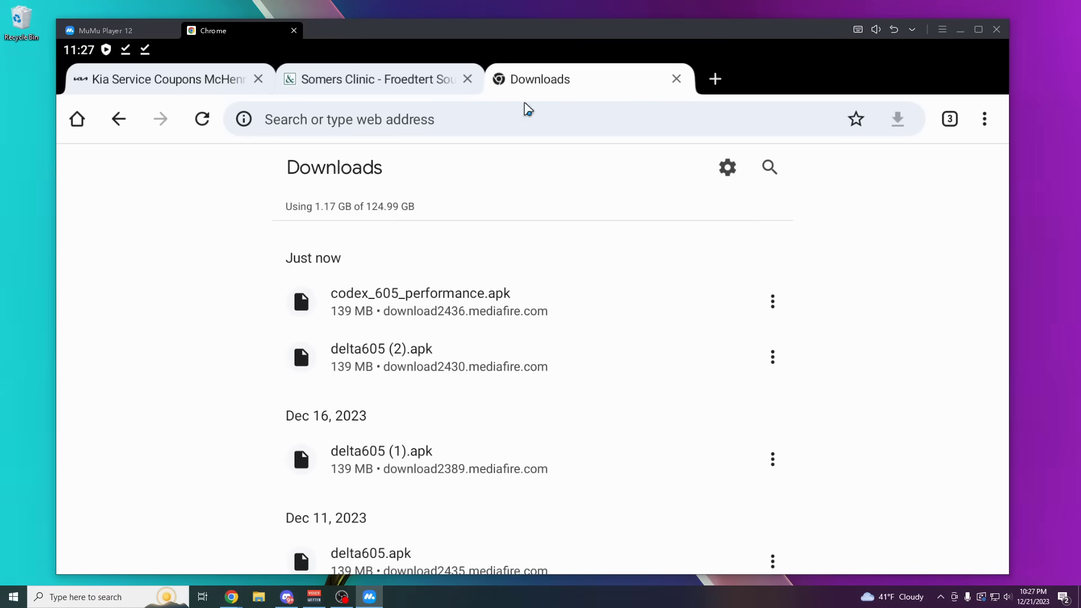
Launch the newly installed Roblox, join Natural Disaster Survival and maximize the emulator window
click(142, 34)
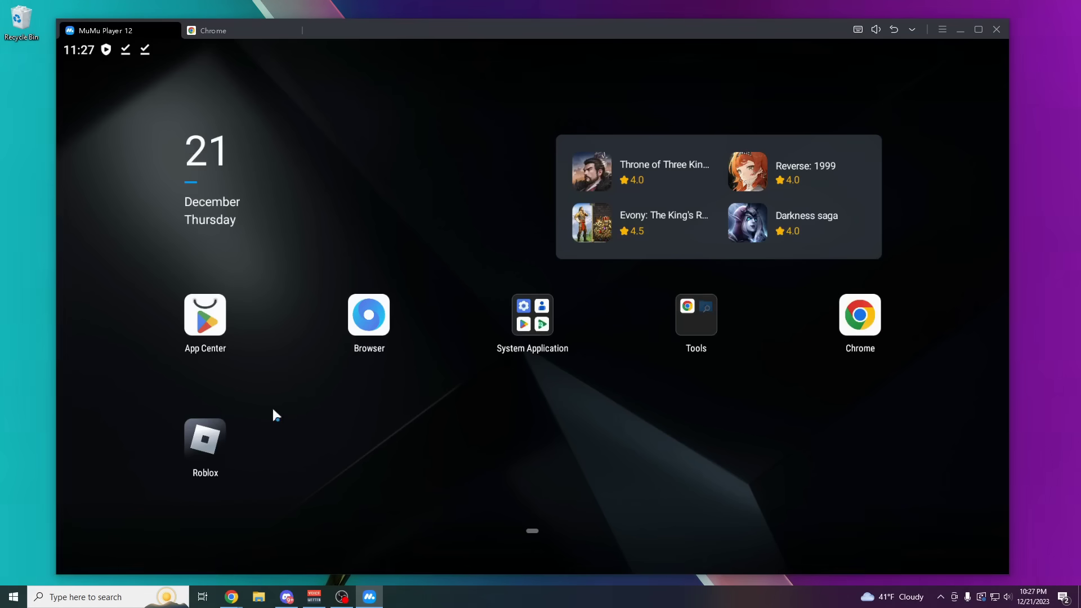
click(233, 439)
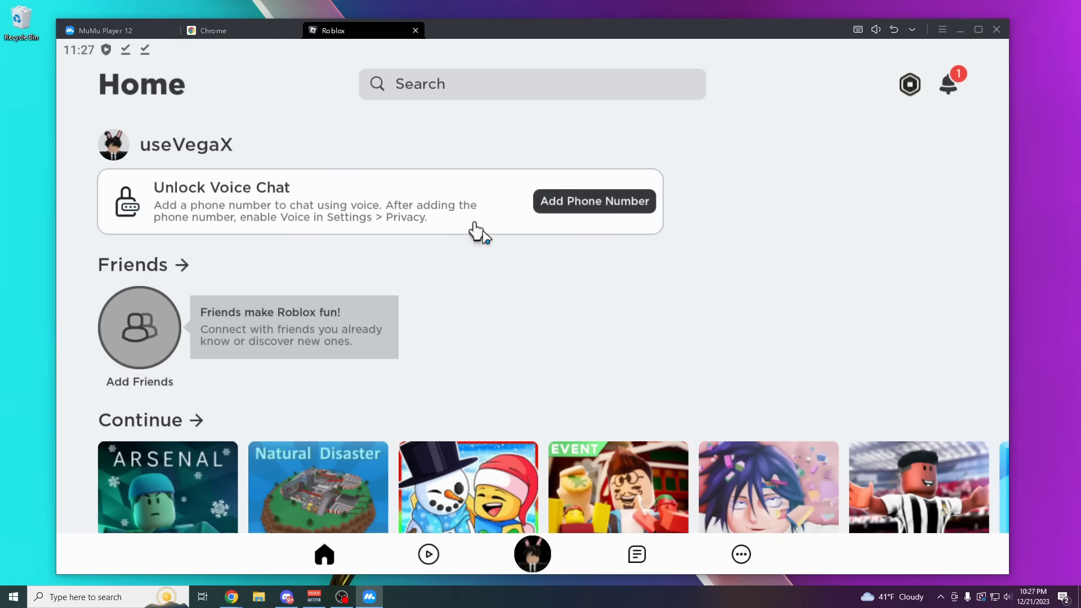
scroll(281, 194, down, 5)
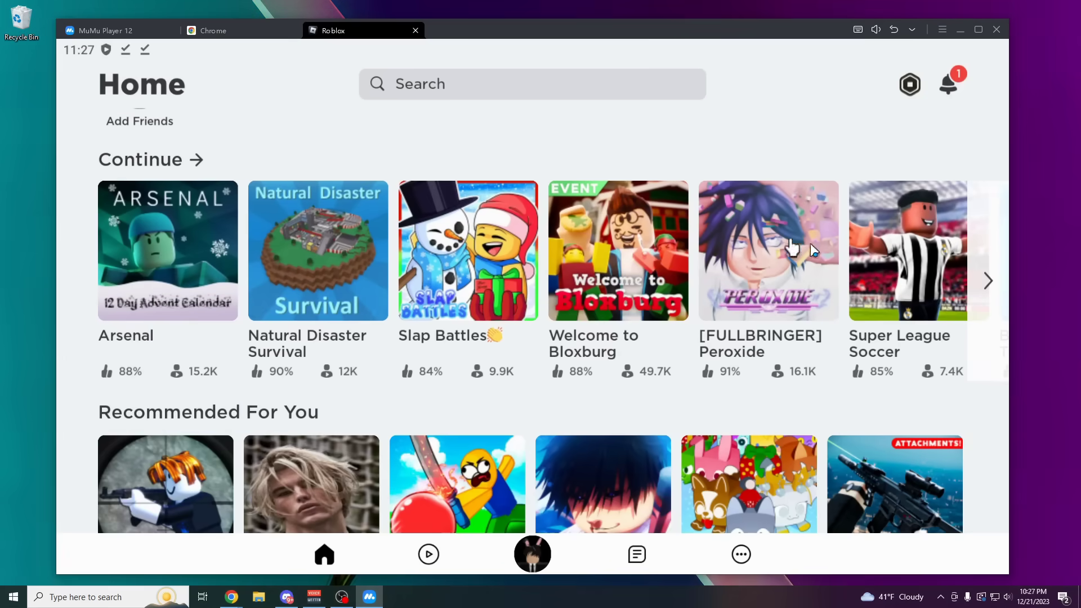
click(310, 262)
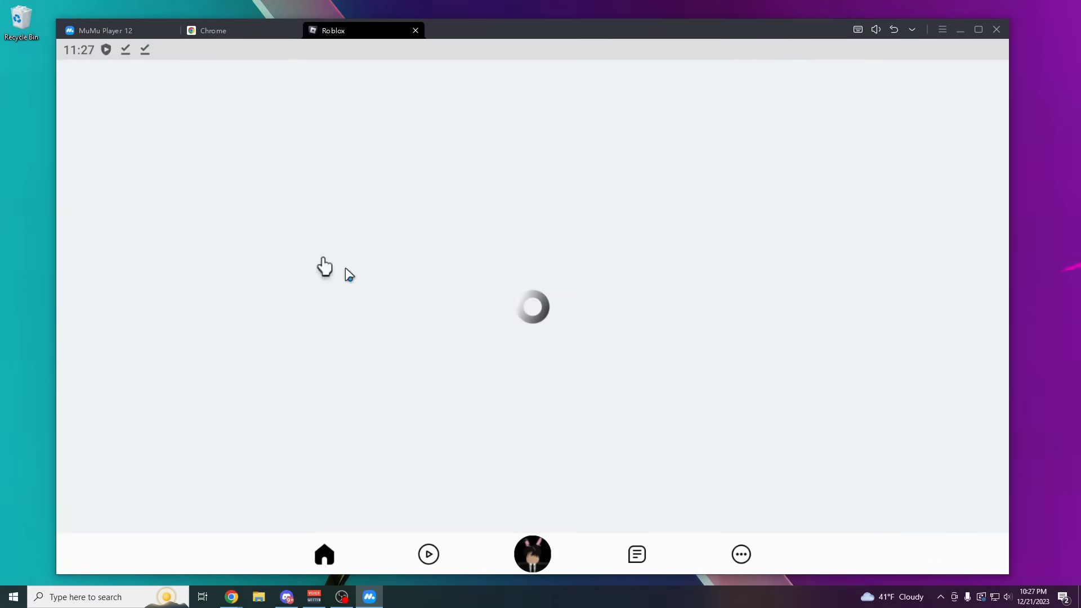
click(394, 282)
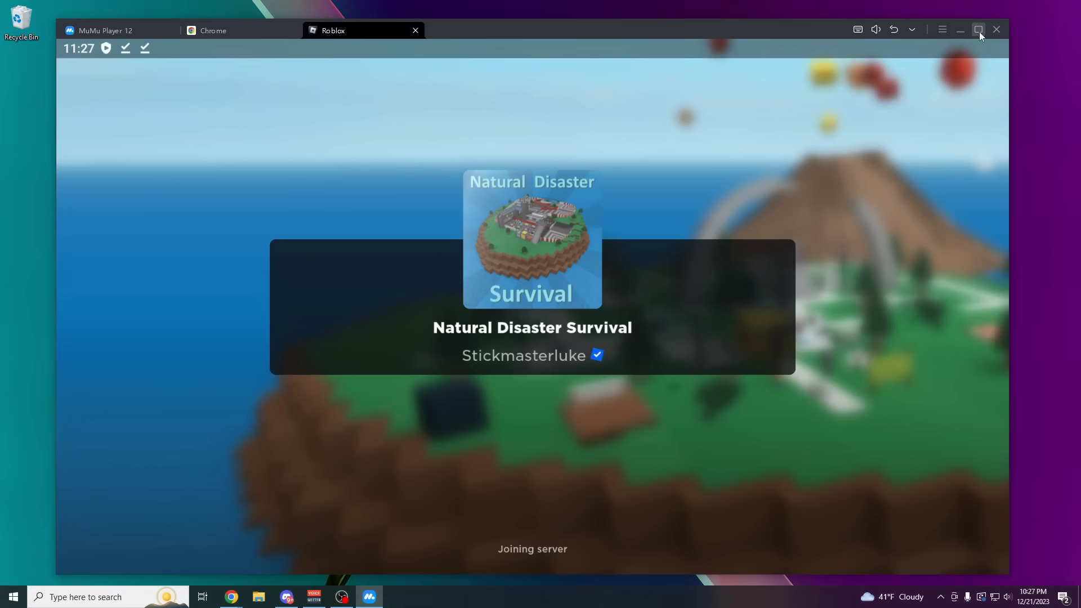
click(979, 30)
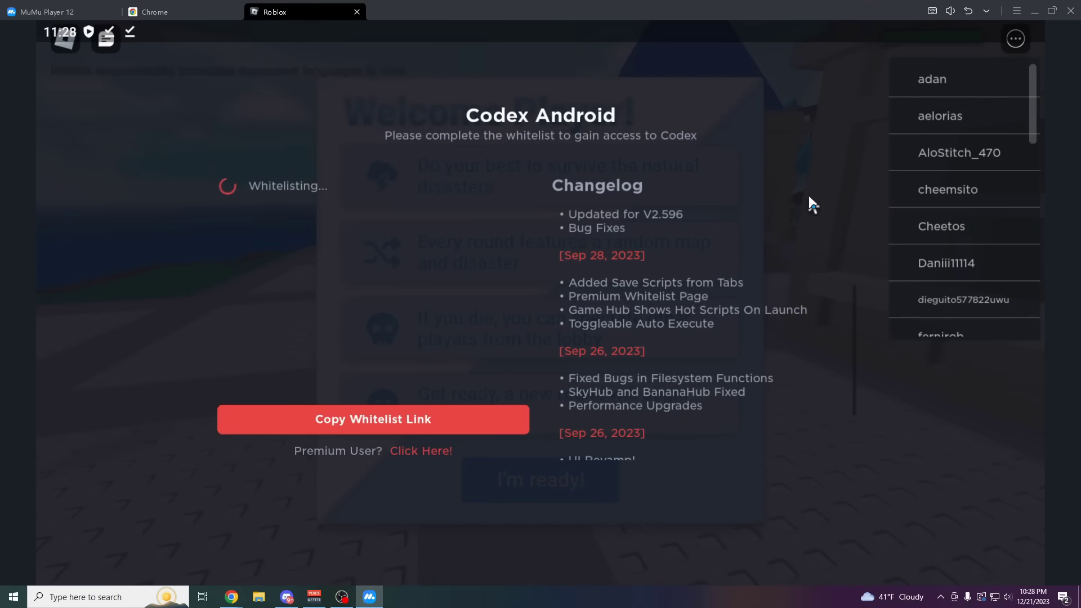
Dismiss the game's welcome message, look through the Codex Android changelog and copy the whitelist link
click(809, 195)
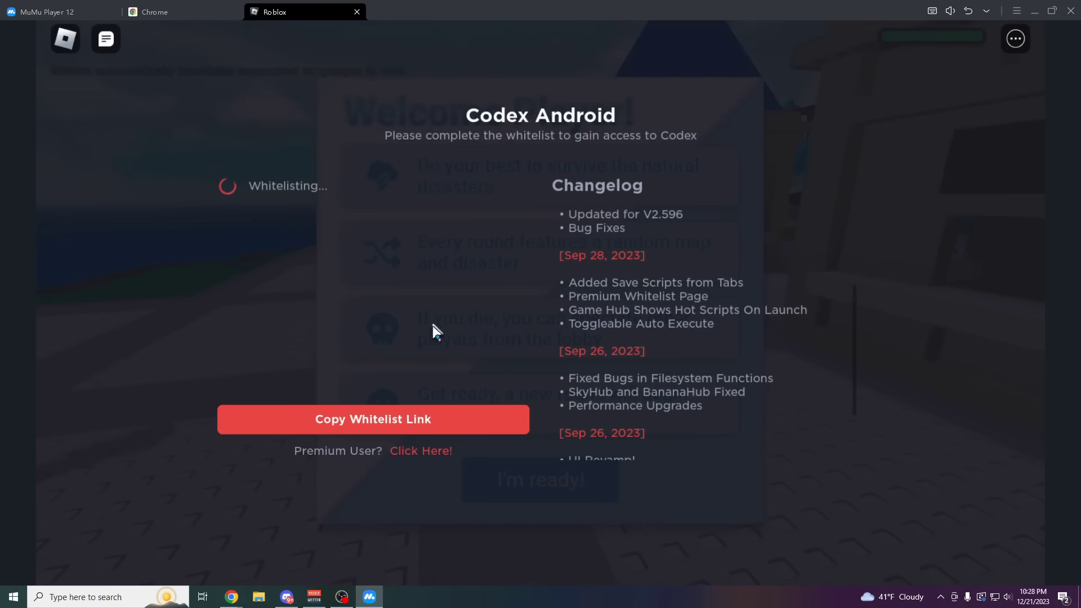
click(542, 472)
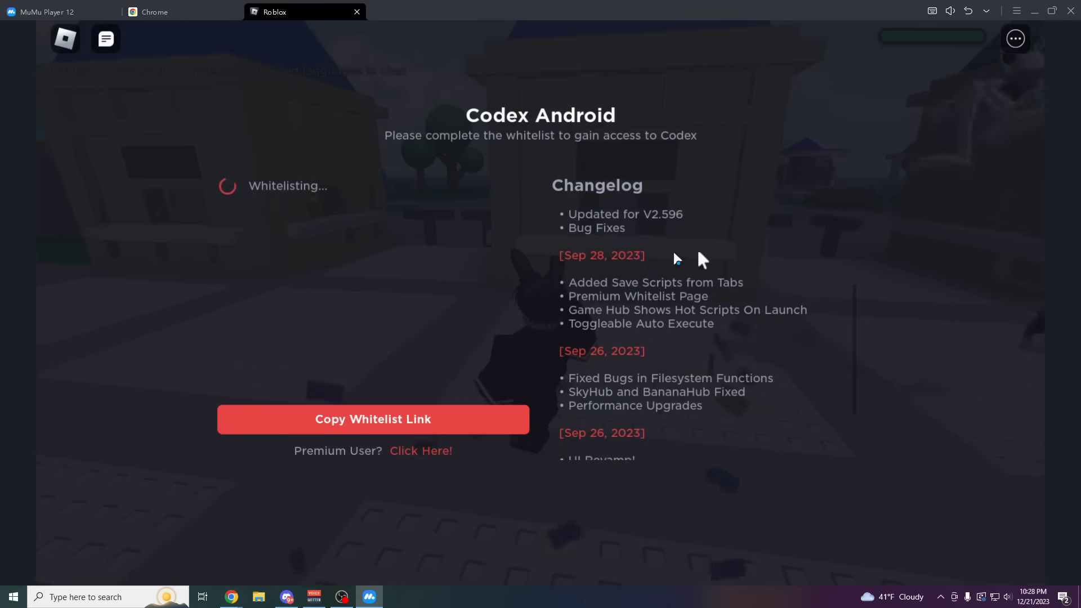
scroll(660, 308, down, 2)
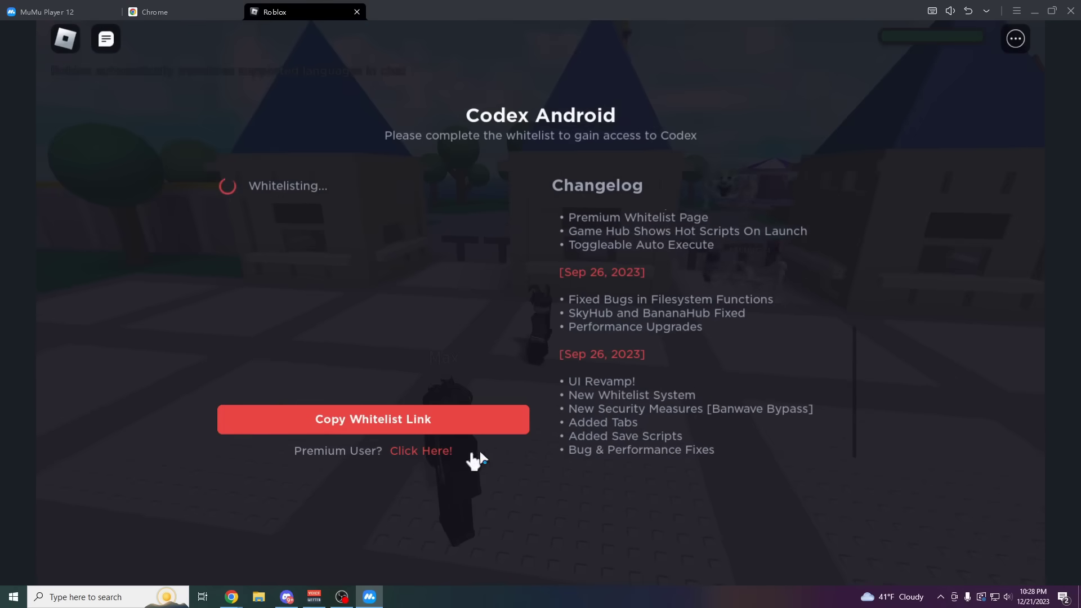
click(446, 421)
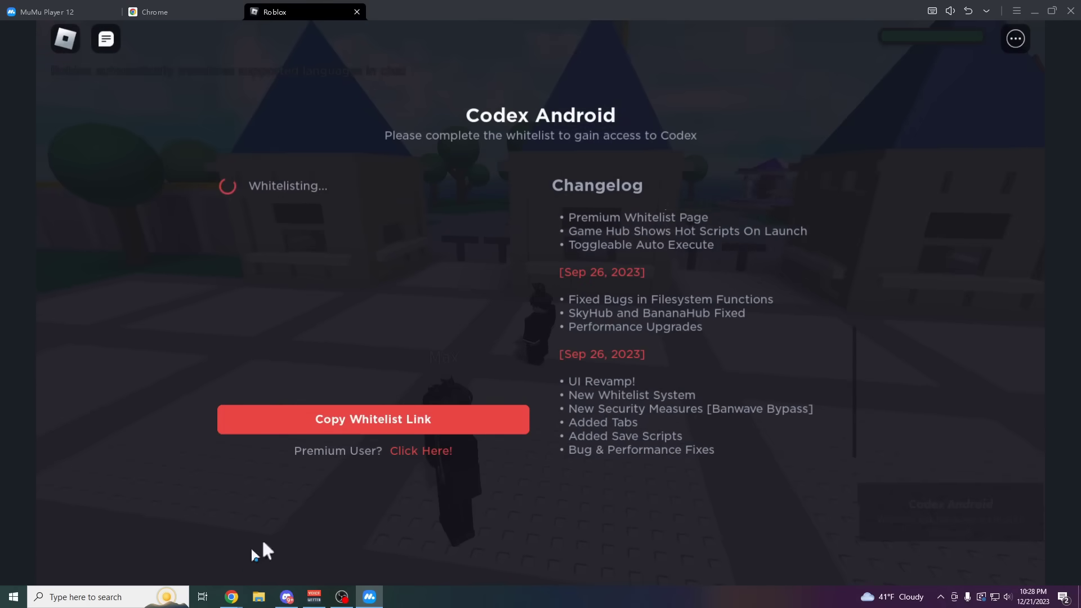
Switch to the desktop browser, open the copied Codex whitelist link containing the access token, and close its tab
click(227, 600)
key(ctrl+v)
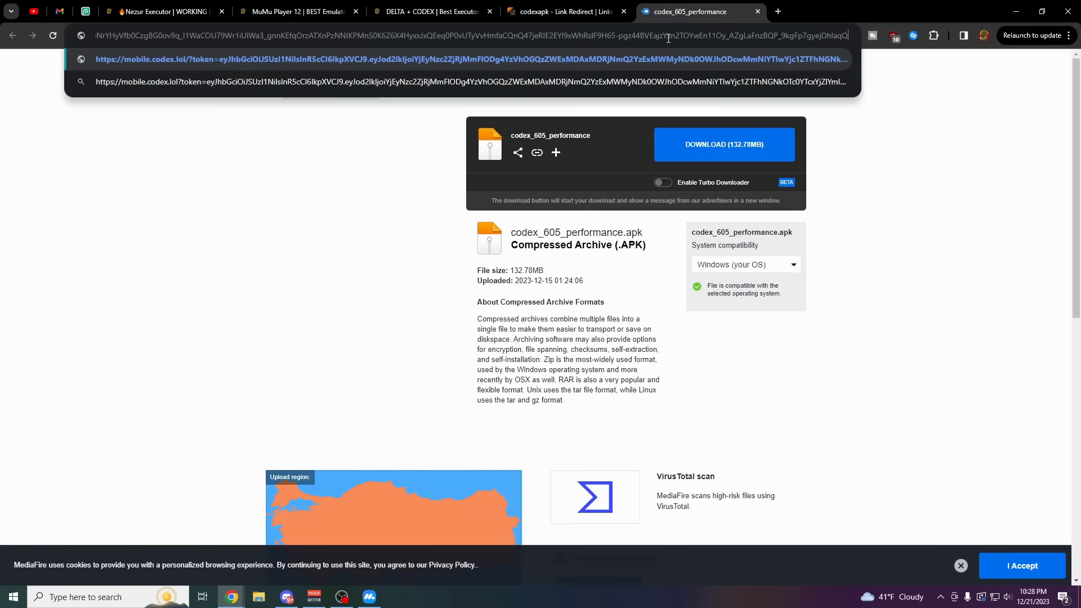
key(Return)
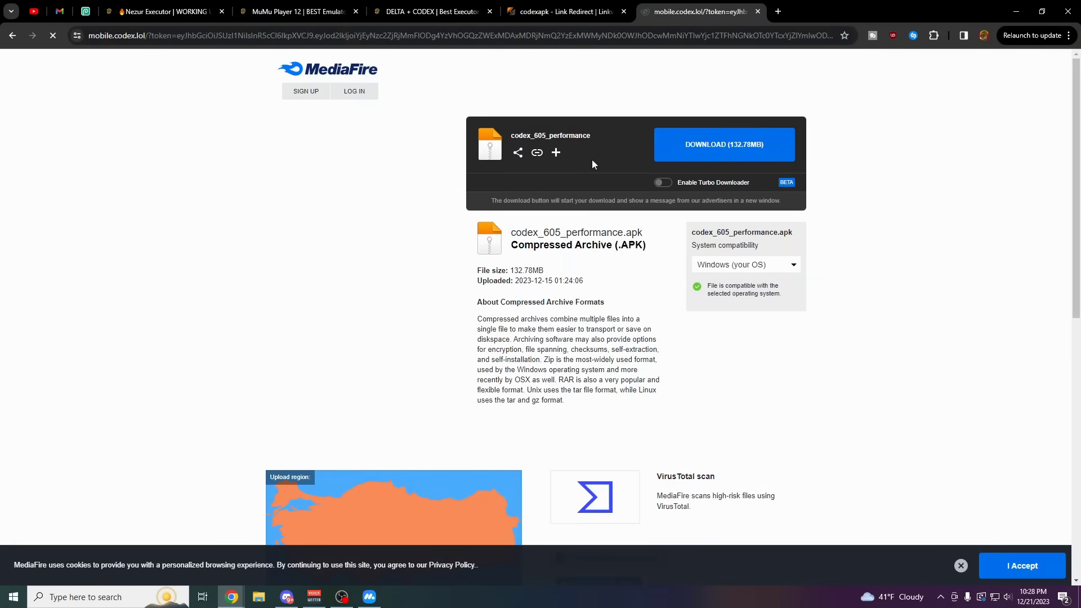
click(540, 11)
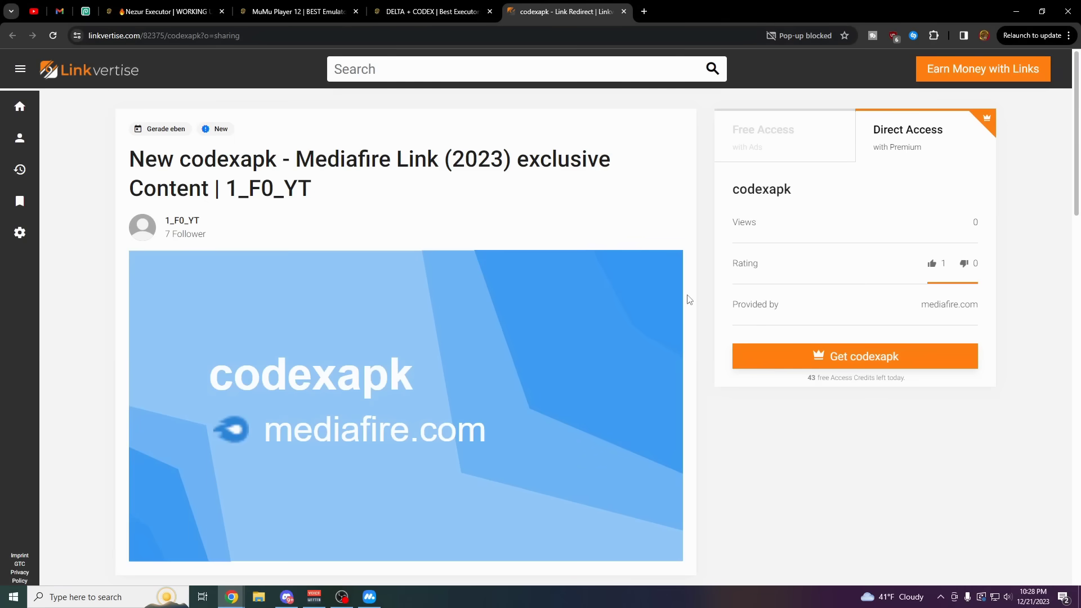
Return to MuMu Player 12 and exit the emulator, confirming the exit
key(alt+Tab)
click(1070, 10)
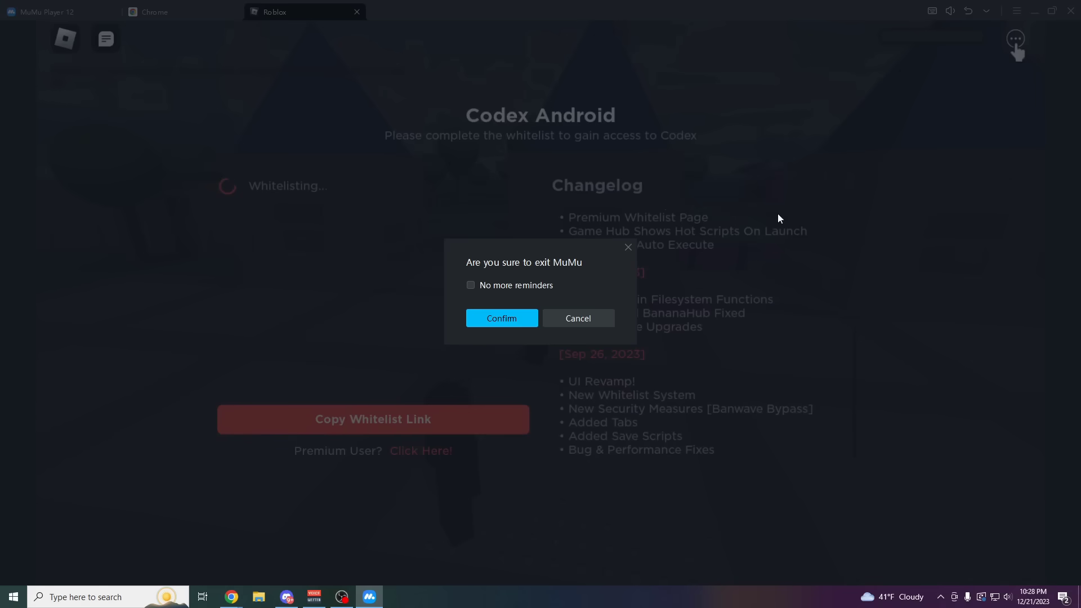
click(522, 325)
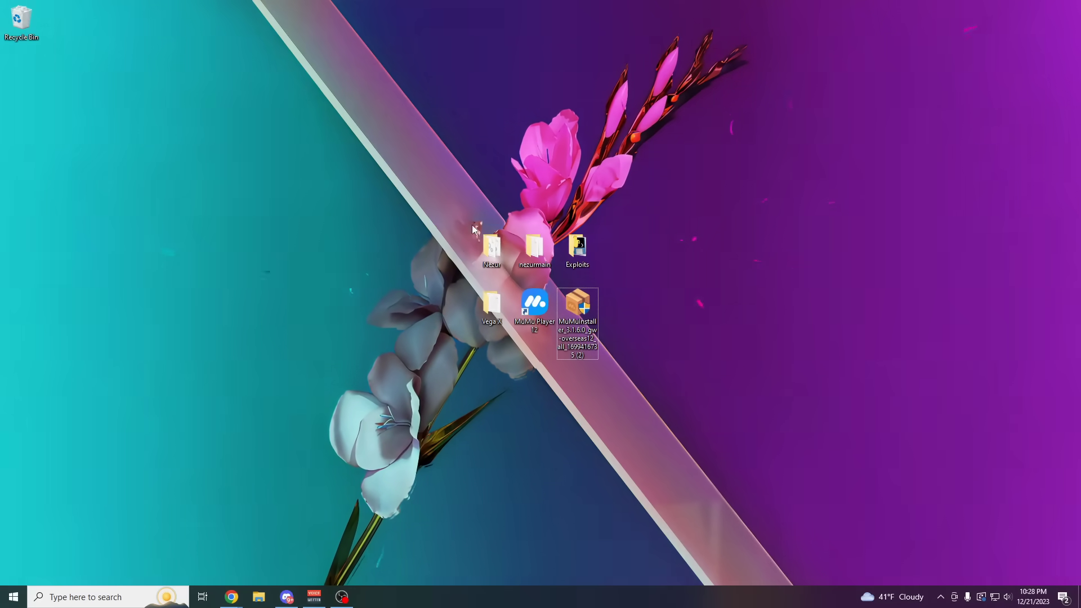
mouse_move(473, 225)
mouse_down()
mouse_move(573, 298)
mouse_move(613, 360)
mouse_move(601, 371)
mouse_move(599, 359)
mouse_up()
click(600, 360)
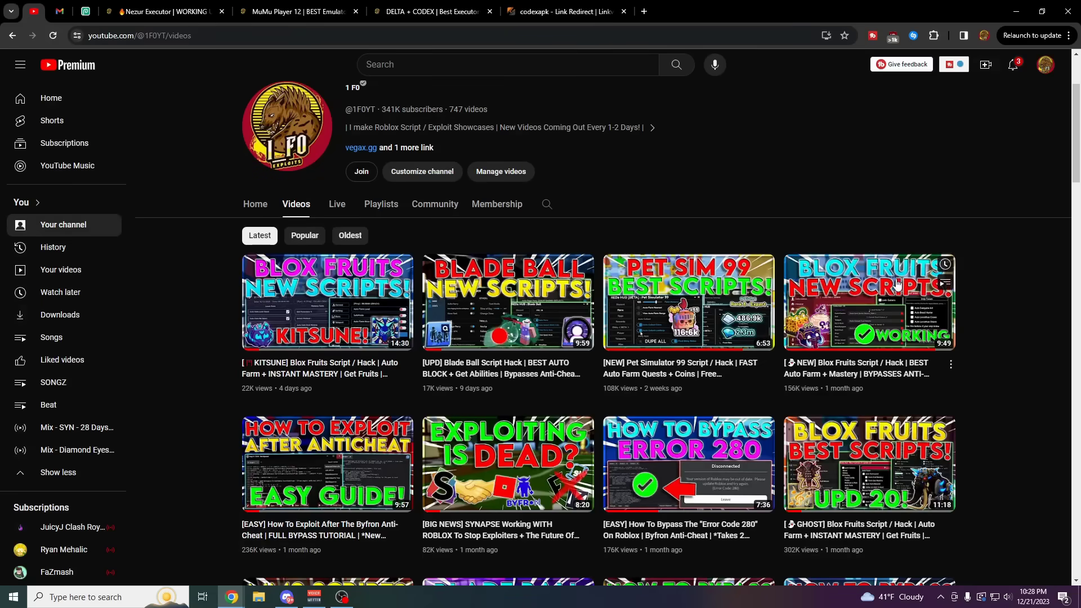
scroll(232, 355, down, 2)
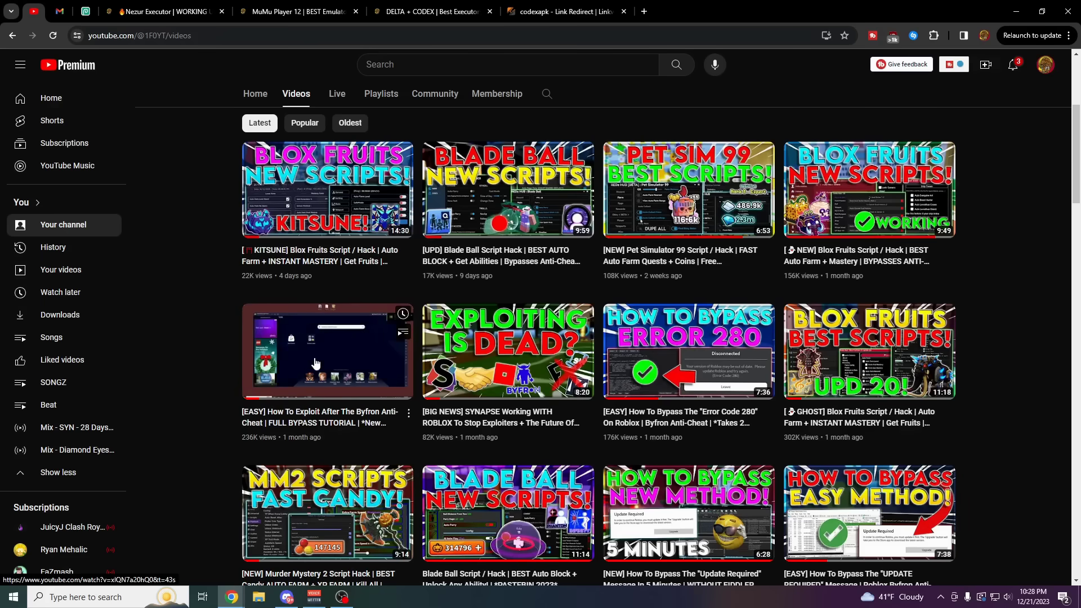
key(super+d)
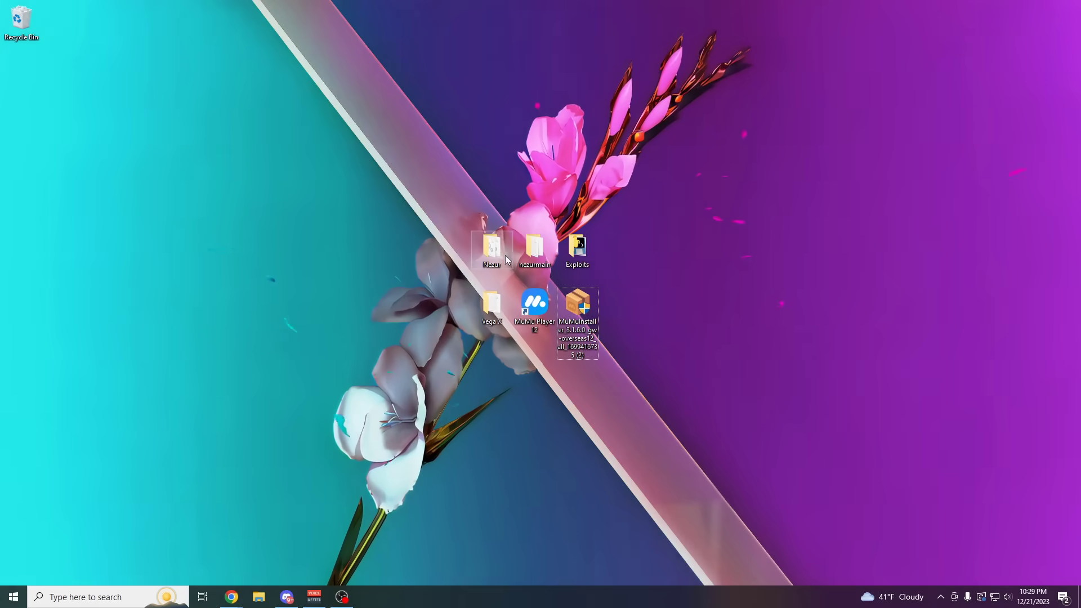
Open the Nezur folder, launch the Nezur Aim Assistant and look at its Extra Tools section
double_click(505, 255)
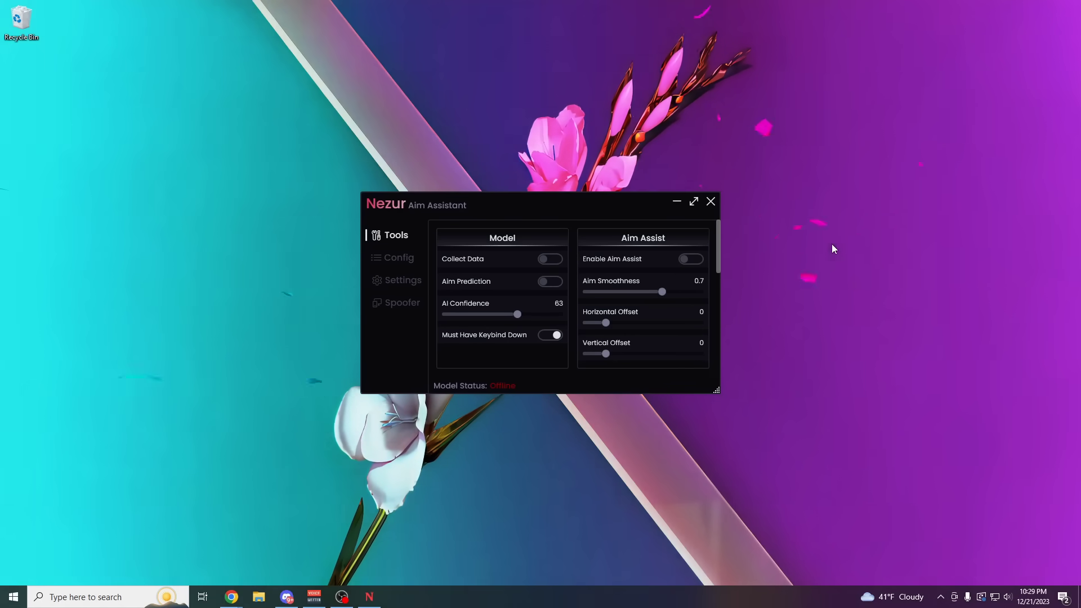
scroll(704, 272, down, 10)
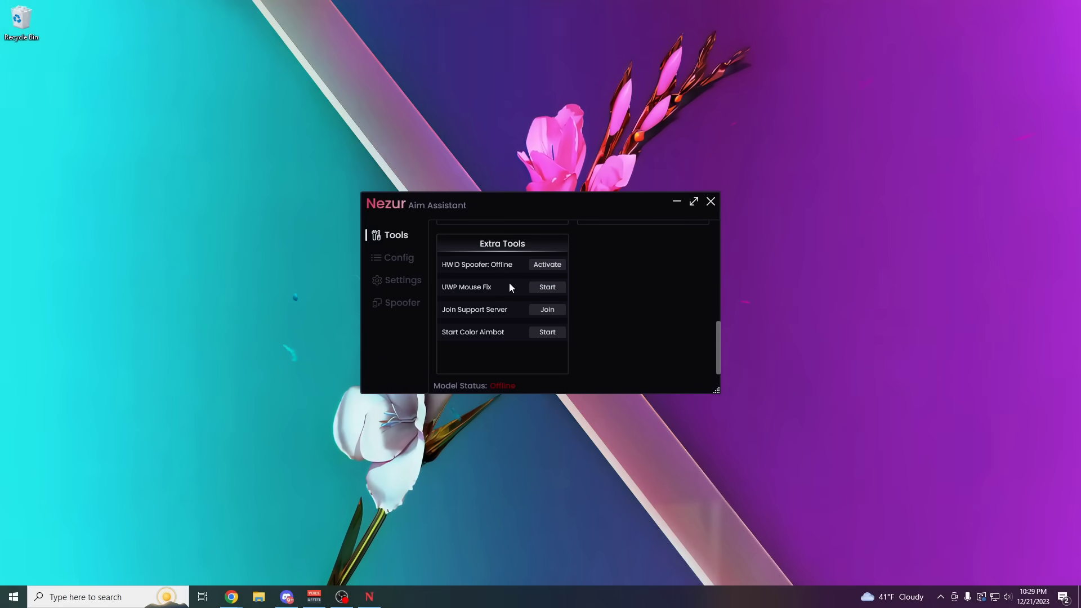
drag(565, 205, 622, 205)
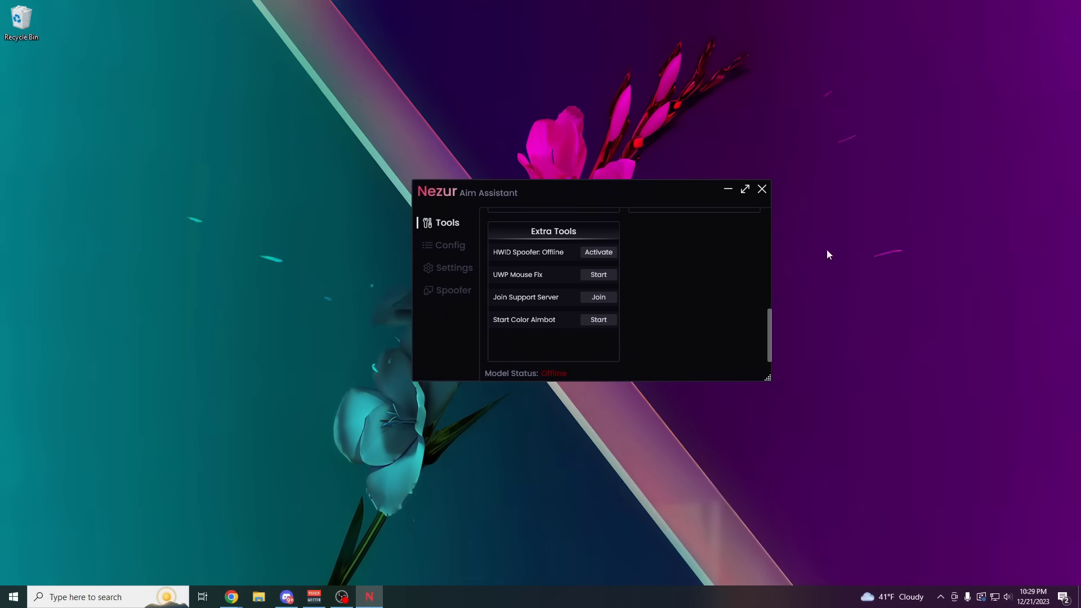
Look through the Model, Aim Assist, Trigger Bot and Auto Clicker options of the aim assistant
scroll(655, 337, up, 1)
scroll(654, 335, up, 5)
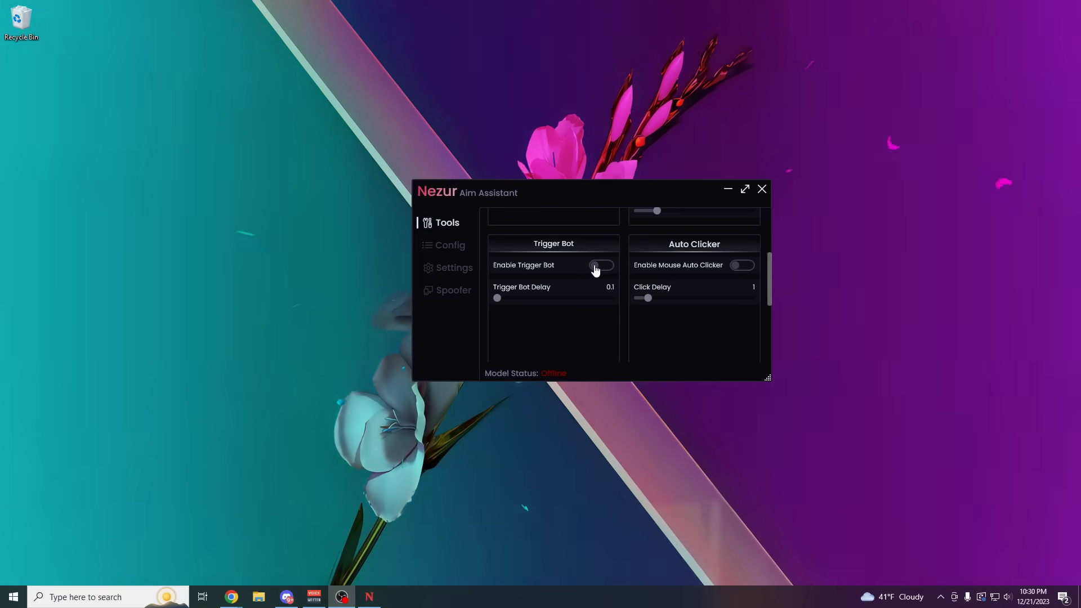
scroll(624, 298, up, 2)
scroll(619, 326, down, 1)
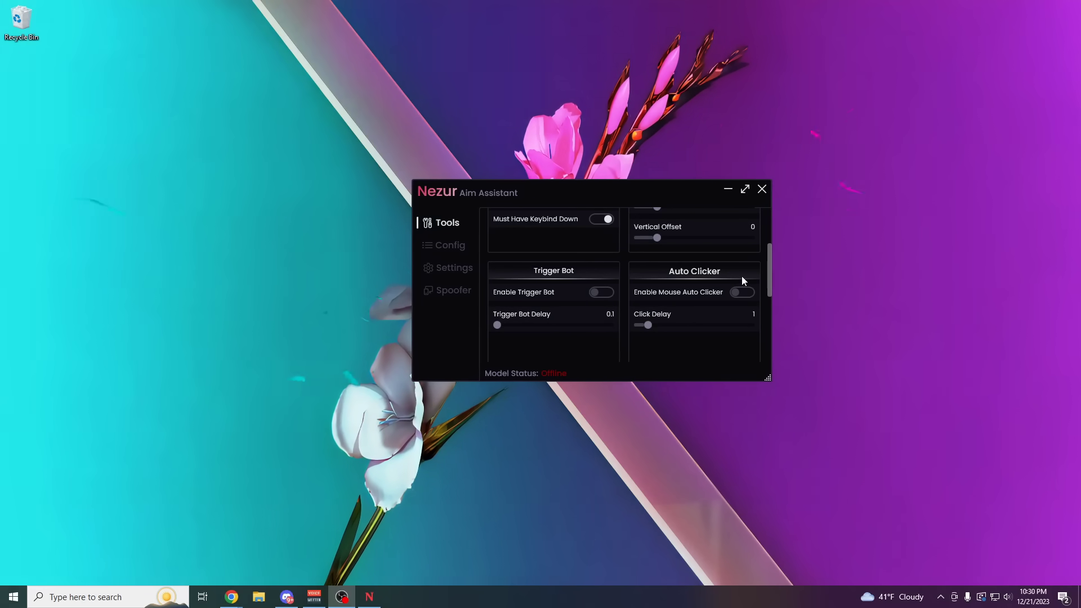
scroll(741, 304, up, 4)
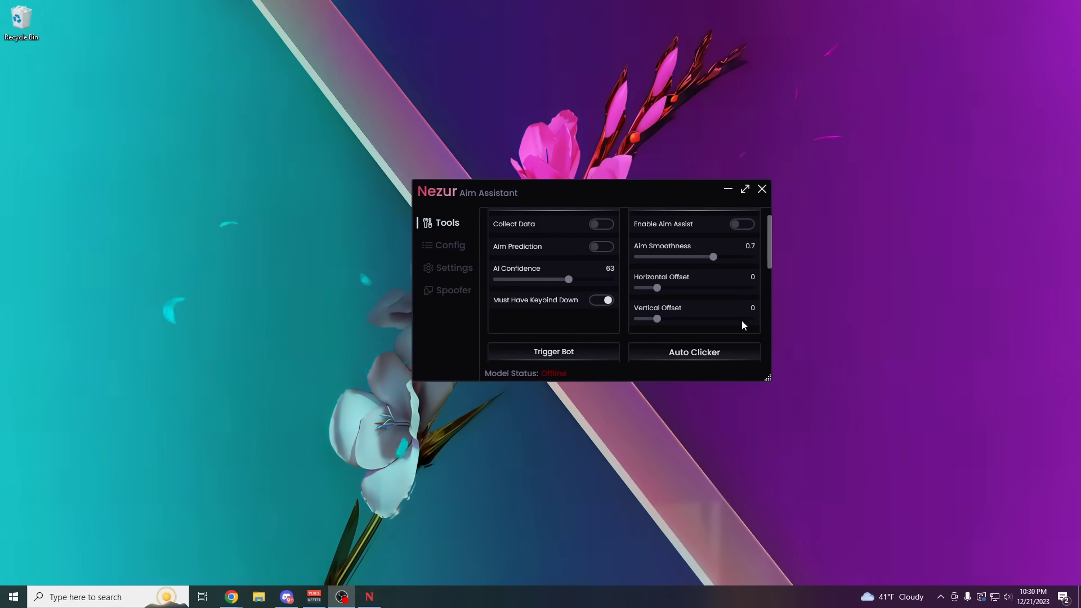
scroll(742, 321, down, 2)
scroll(743, 323, down, 3)
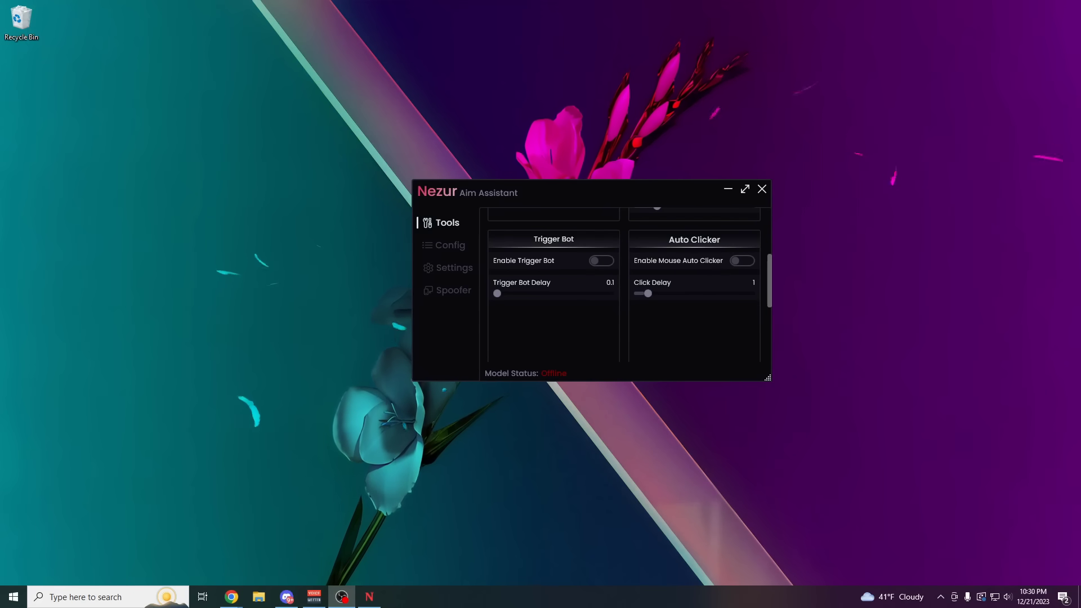
scroll(743, 323, up, 5)
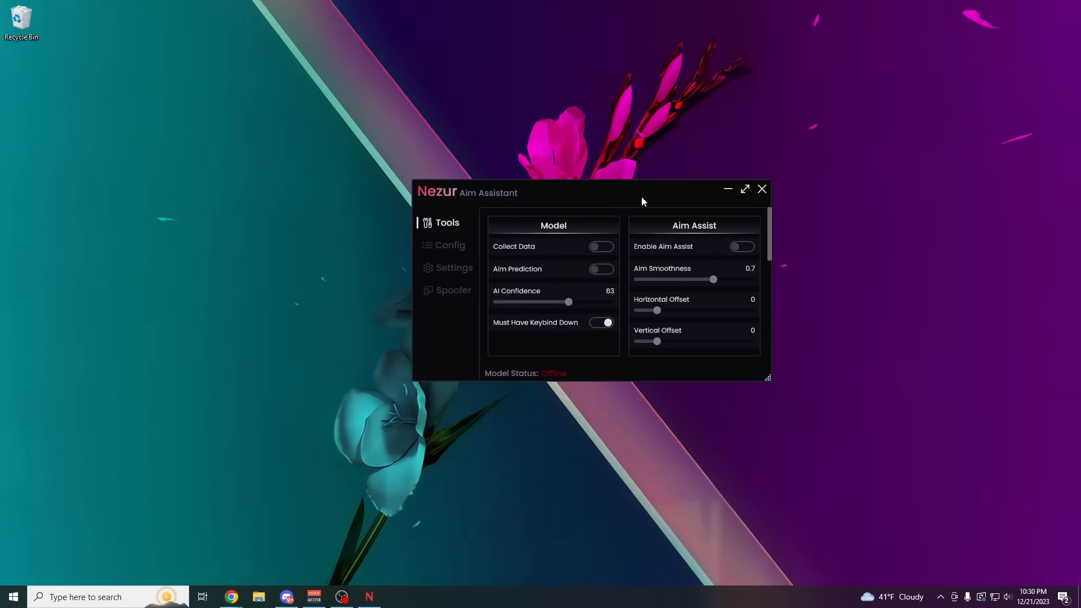
drag(643, 201, 607, 236)
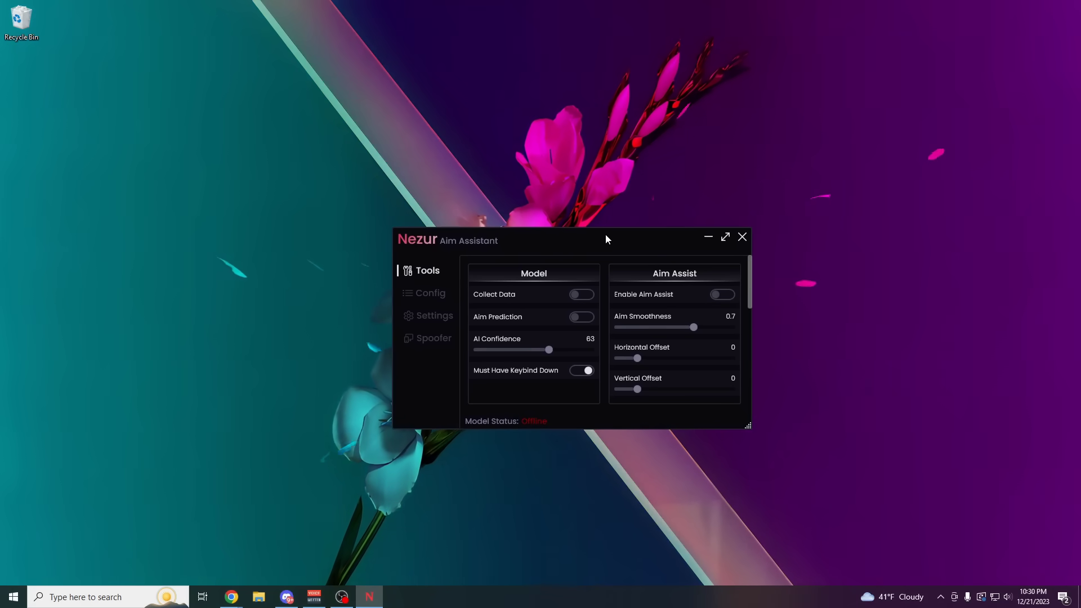
scroll(718, 330, down, 3)
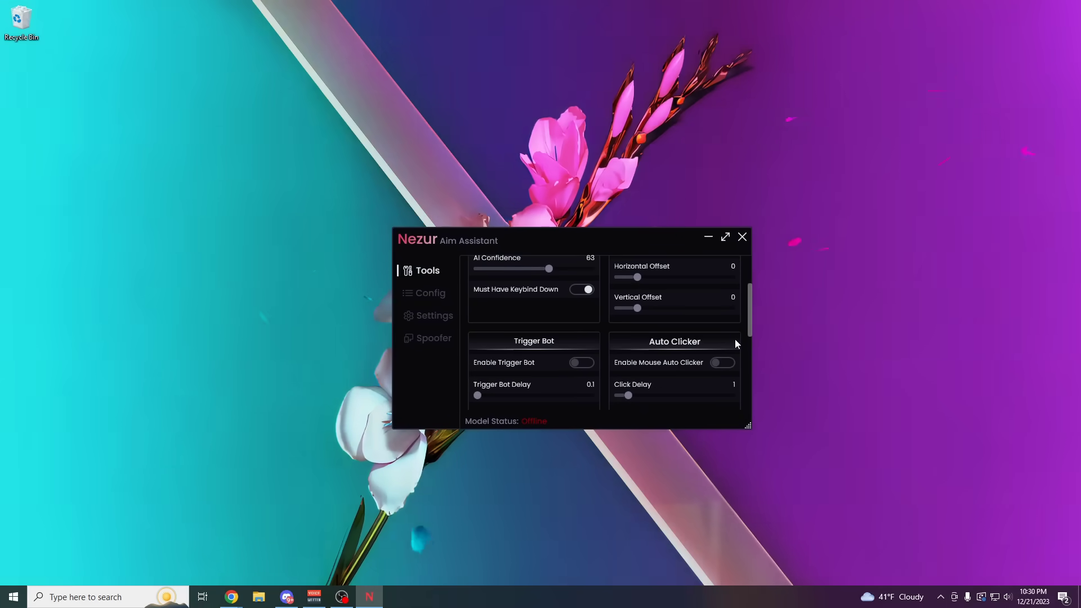
scroll(737, 339, down, 1)
scroll(738, 324, up, 5)
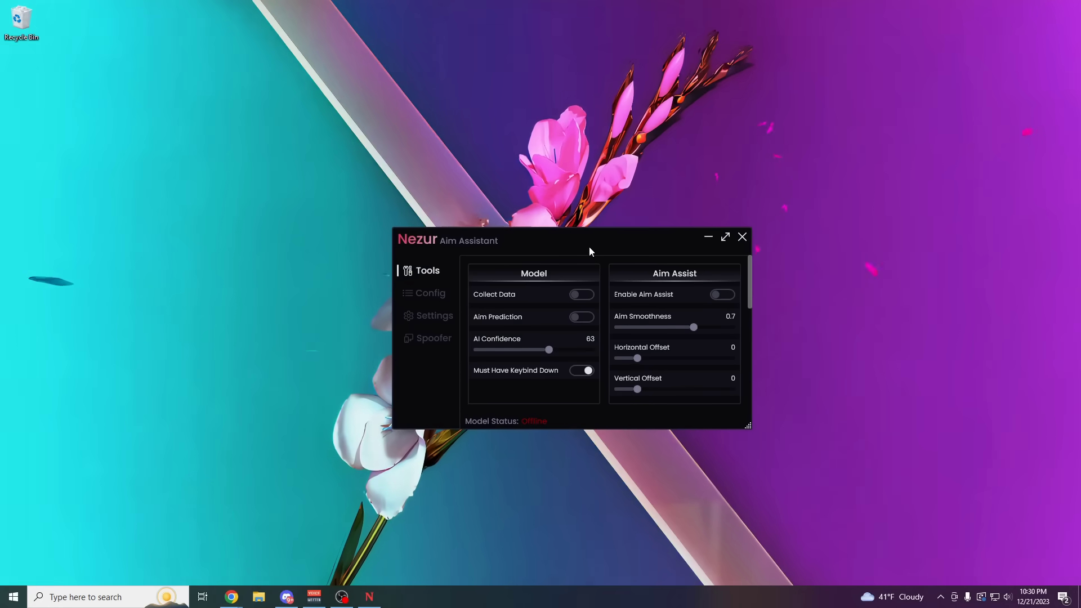
drag(589, 245, 559, 321)
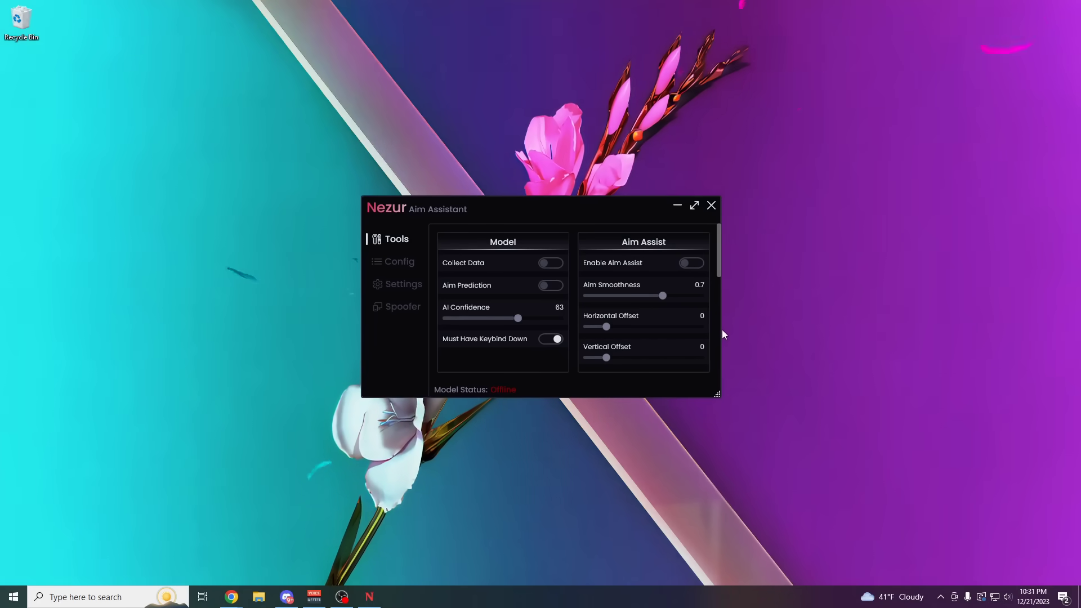
Check the FOV and Input settings, and return to the Model options
click(402, 284)
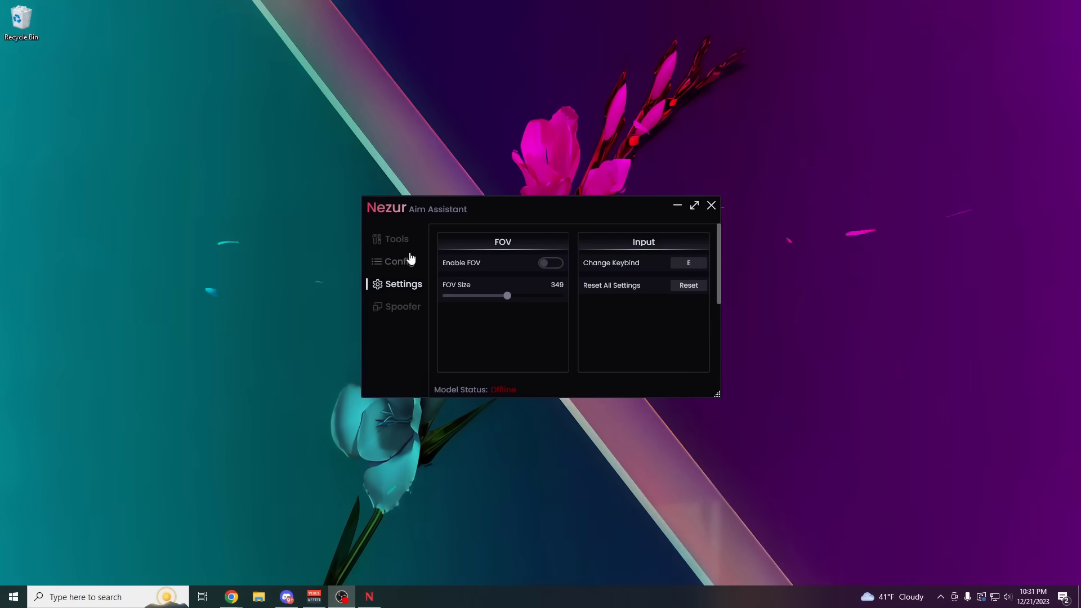
click(403, 241)
click(552, 312)
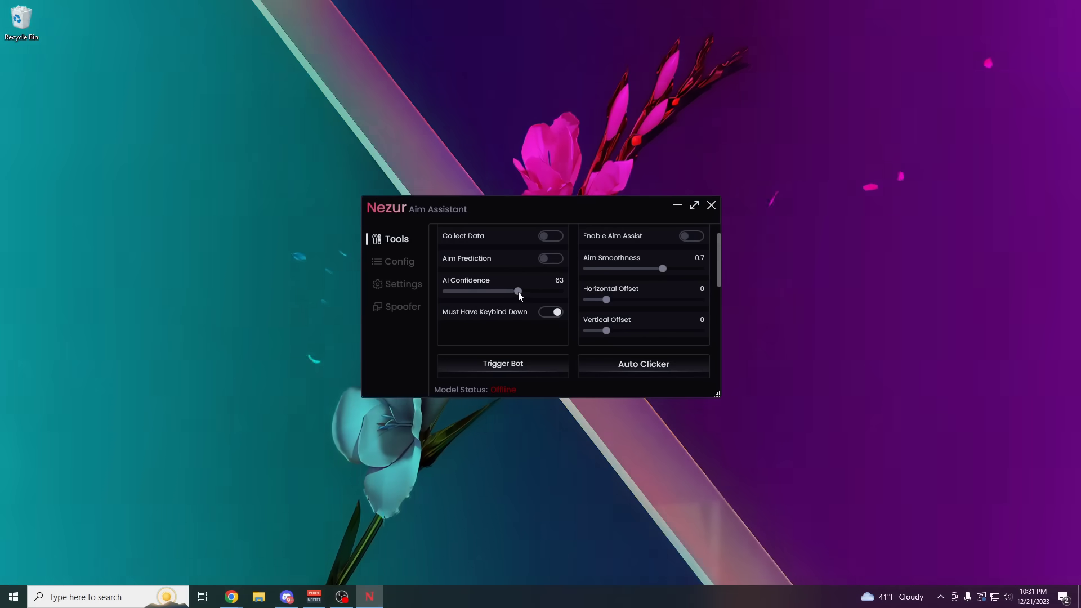
Set the model's AI Confidence to 71 and minimize the aim assistant window
drag(518, 292, 572, 292)
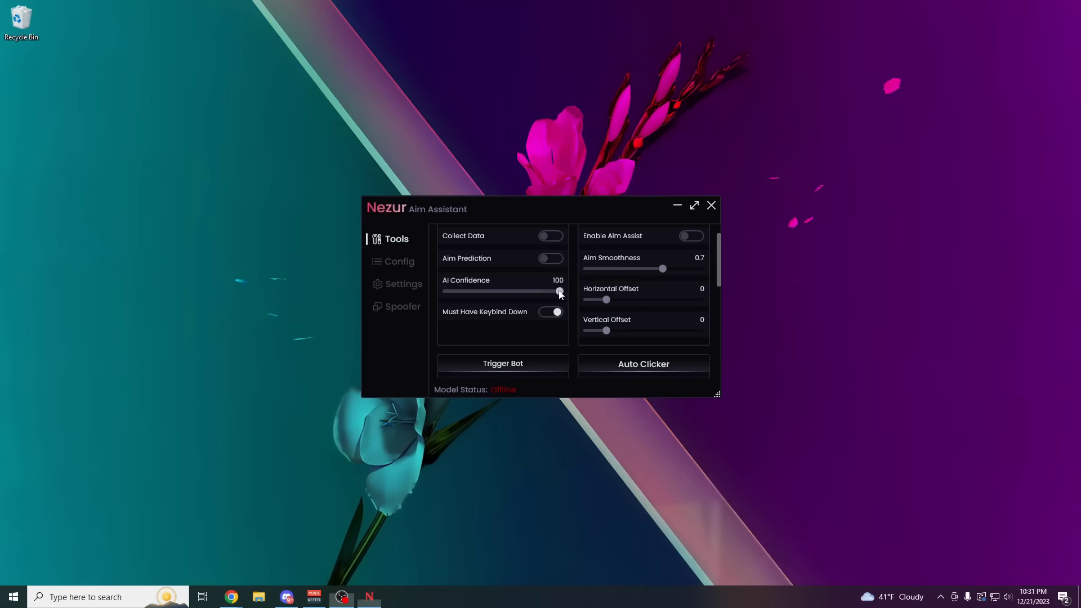
drag(559, 291, 464, 293)
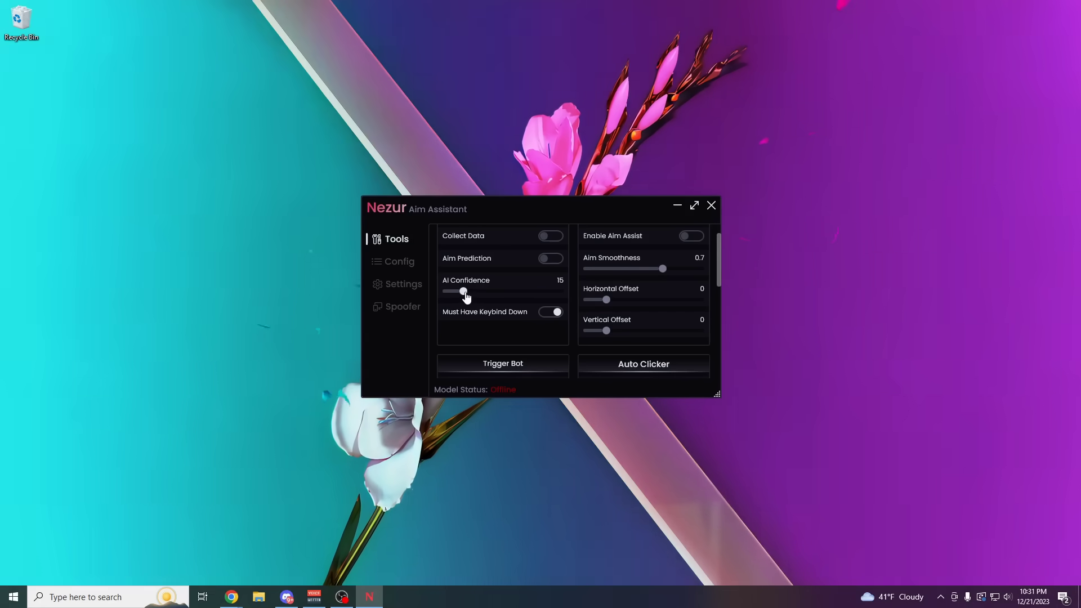
drag(547, 293, 526, 295)
scroll(528, 293, up, 1)
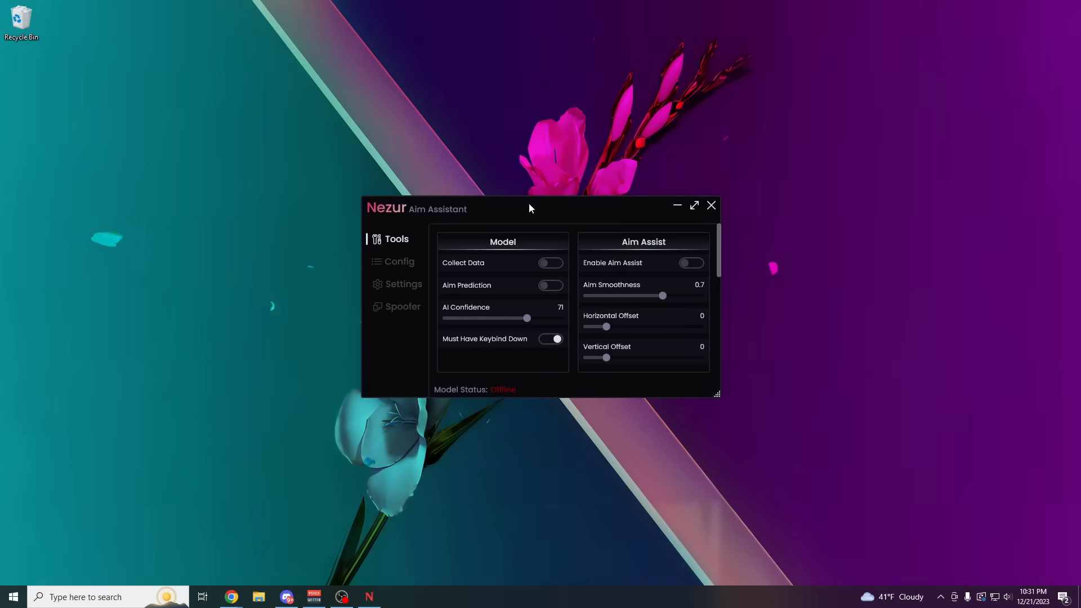
mouse_move(528, 203)
mouse_down()
mouse_move(536, 175)
mouse_move(527, 194)
mouse_up()
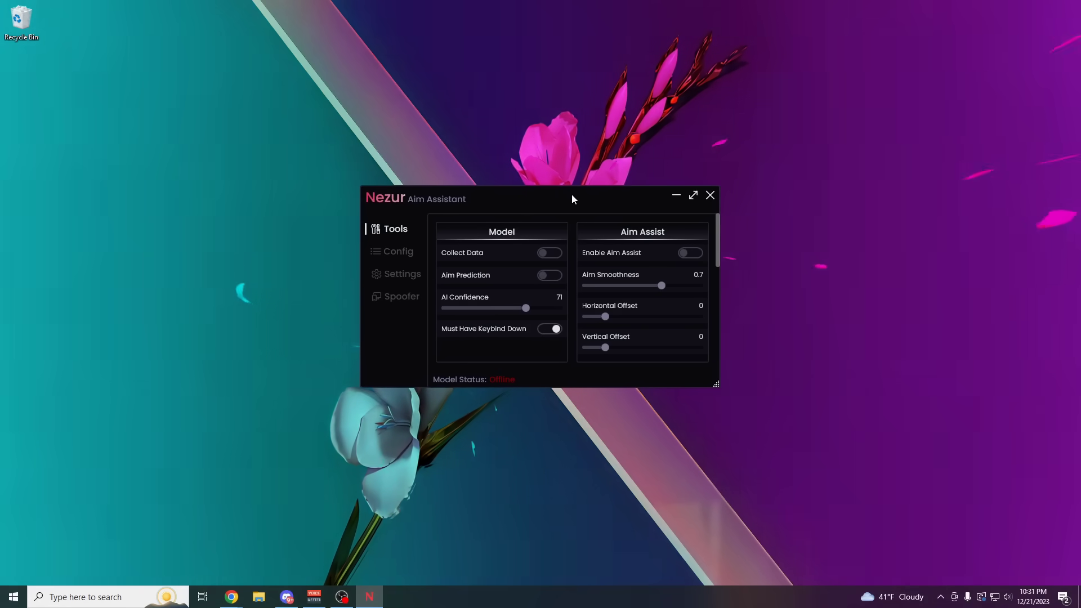
click(676, 197)
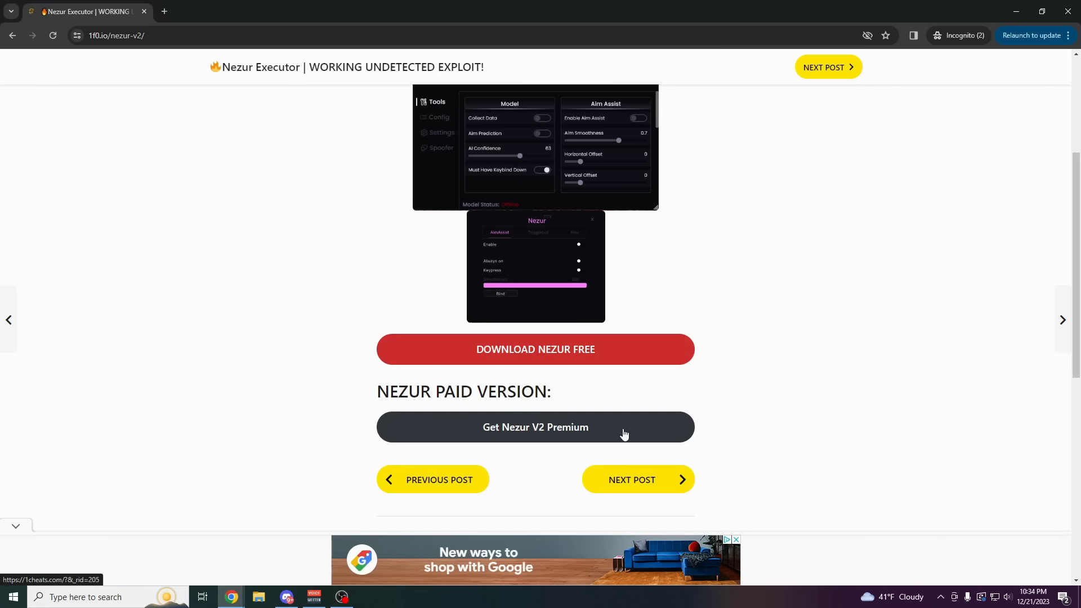
Open the Nezur V2 Premium link in the browser, dismiss the sign-up form and view the Nezur Key Bypass (Lifetime License) product page
click(583, 430)
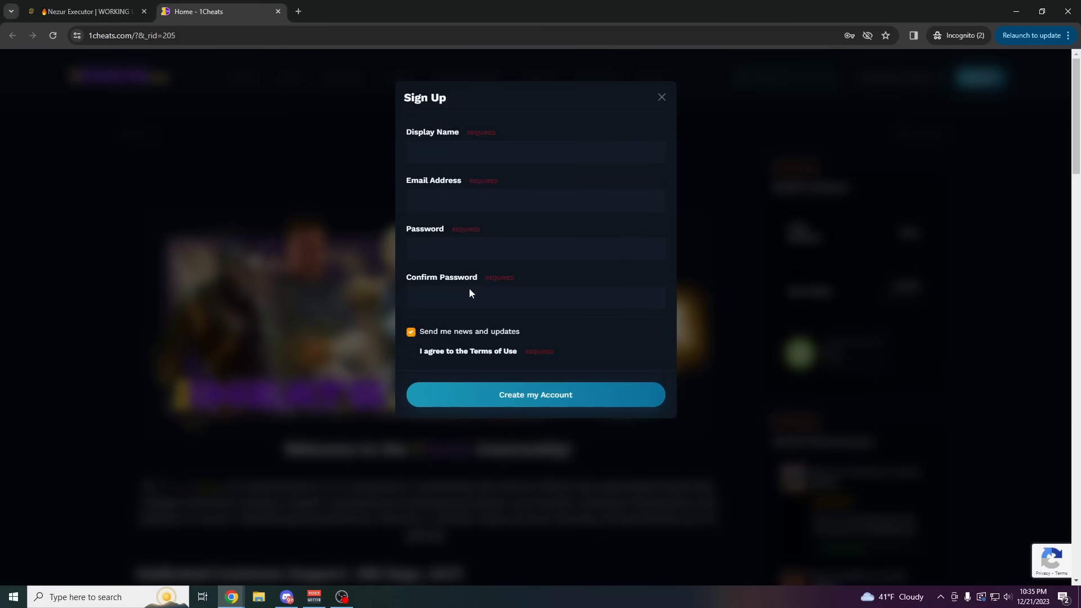
click(662, 97)
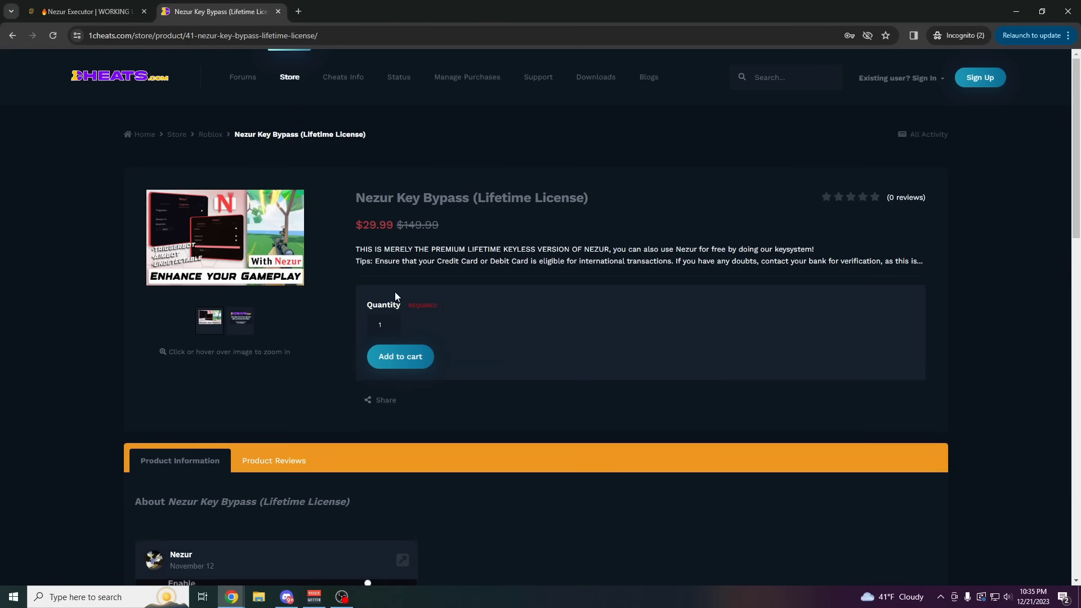
click(801, 80)
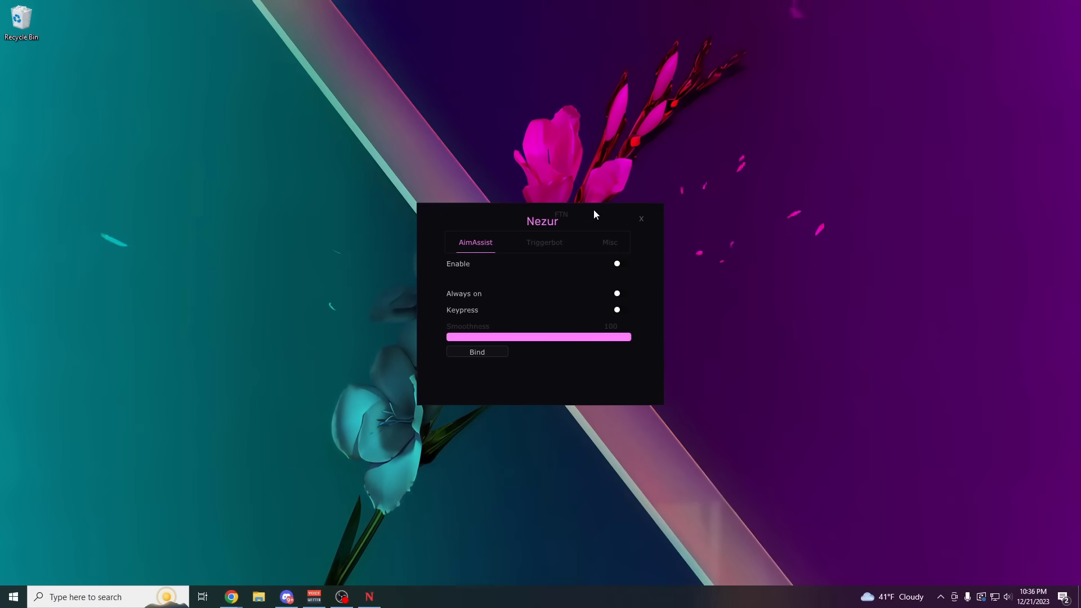
Look through the Misc, Triggerbot and AimAssist options of the smaller Nezur window
drag(593, 210, 571, 209)
click(614, 223)
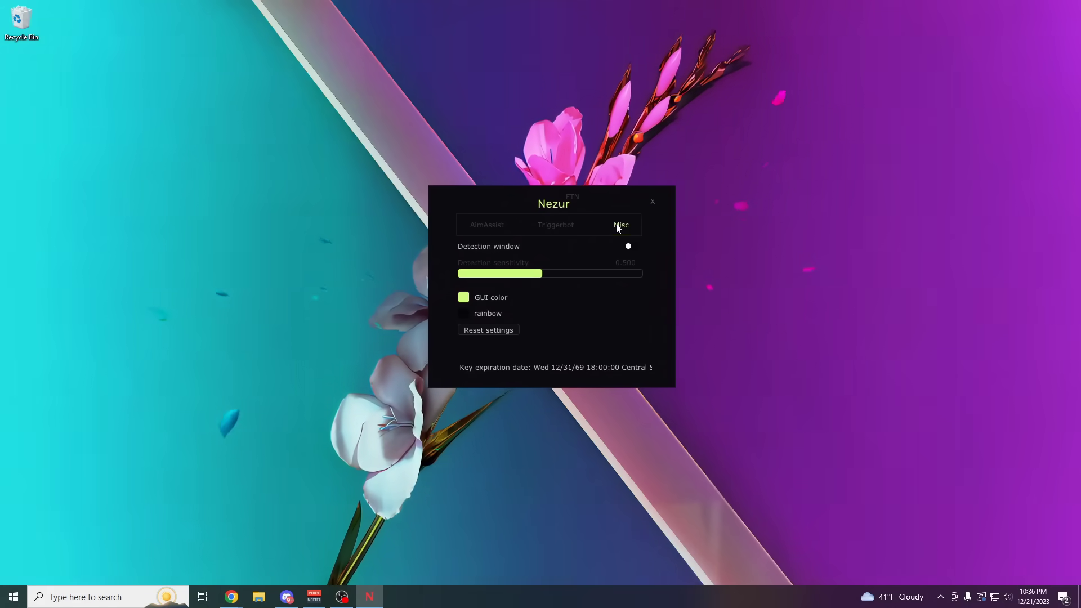
click(563, 229)
click(494, 228)
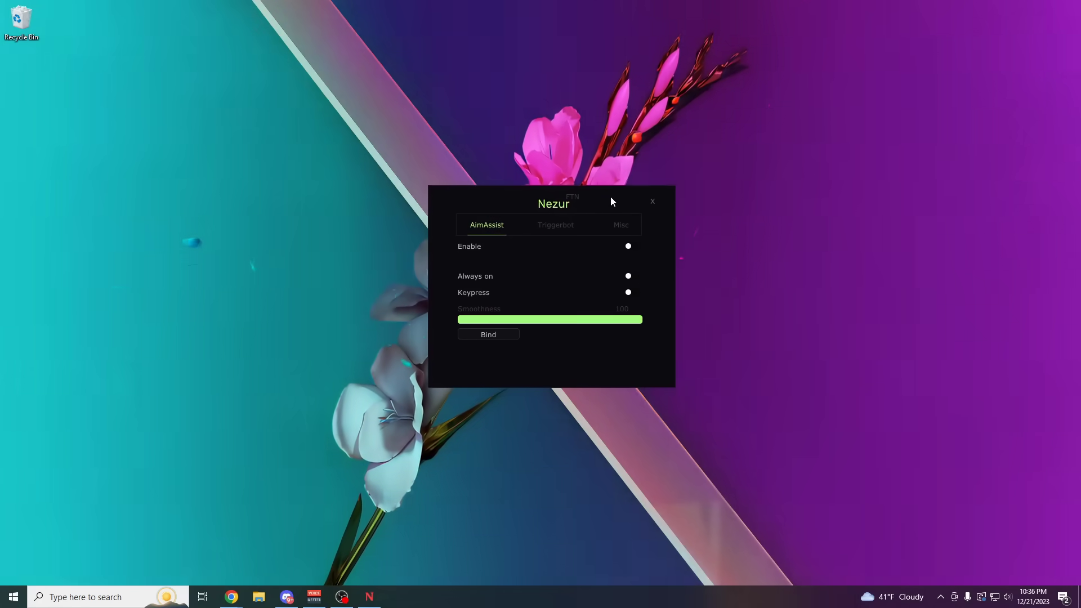
mouse_move(610, 196)
mouse_down()
mouse_move(667, 194)
mouse_move(588, 170)
mouse_move(596, 193)
mouse_up()
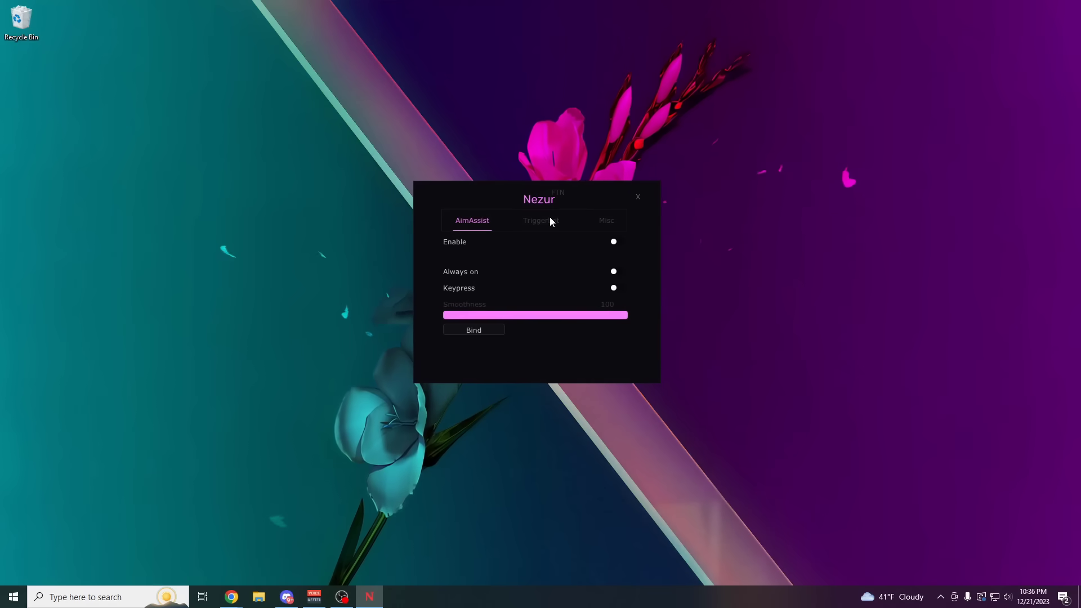
click(549, 220)
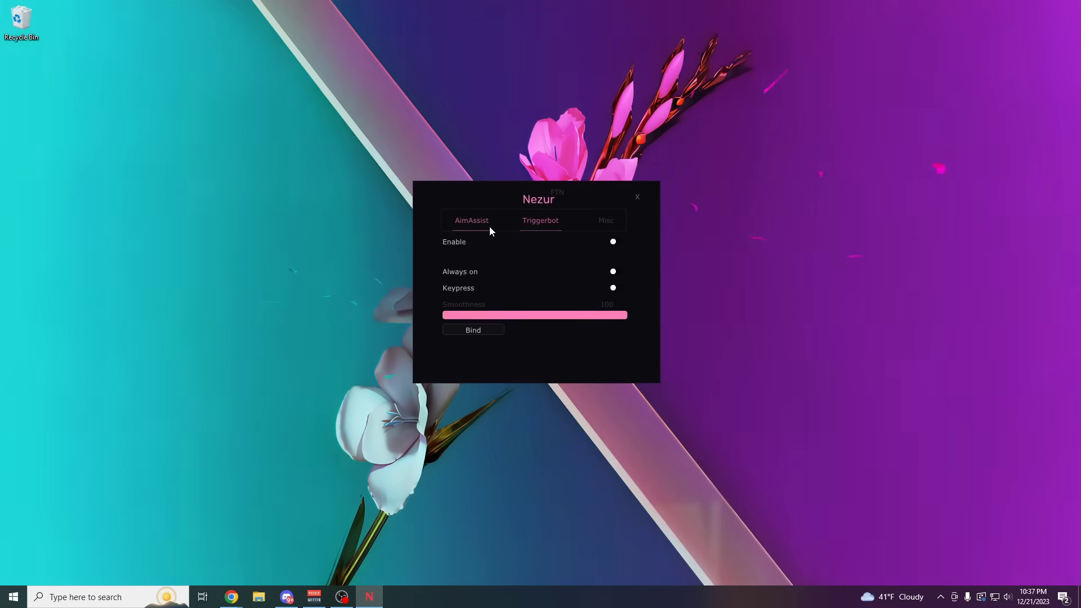
click(490, 227)
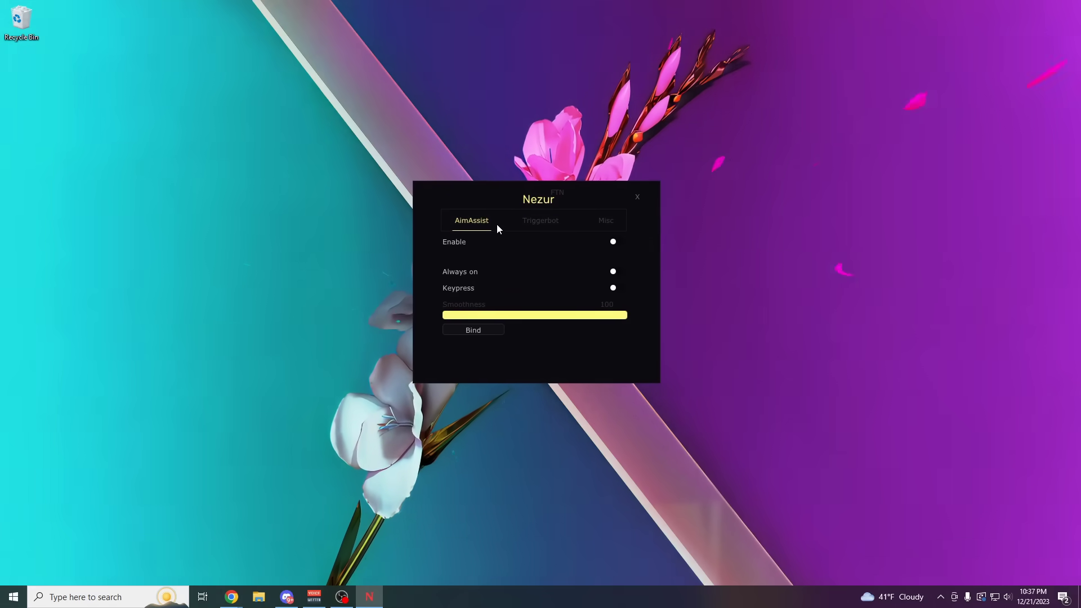